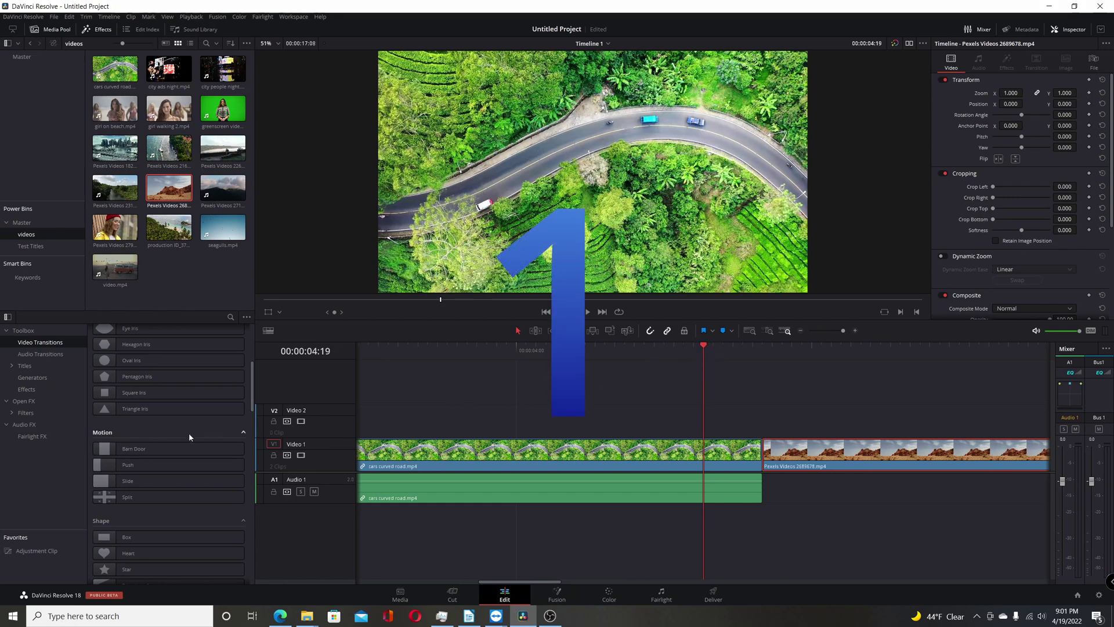
Add the Barn Door transition at the cut between the road and desert clips on Video 1
scroll(177, 434, "up", 2)
scroll(177, 434, "up", 2)
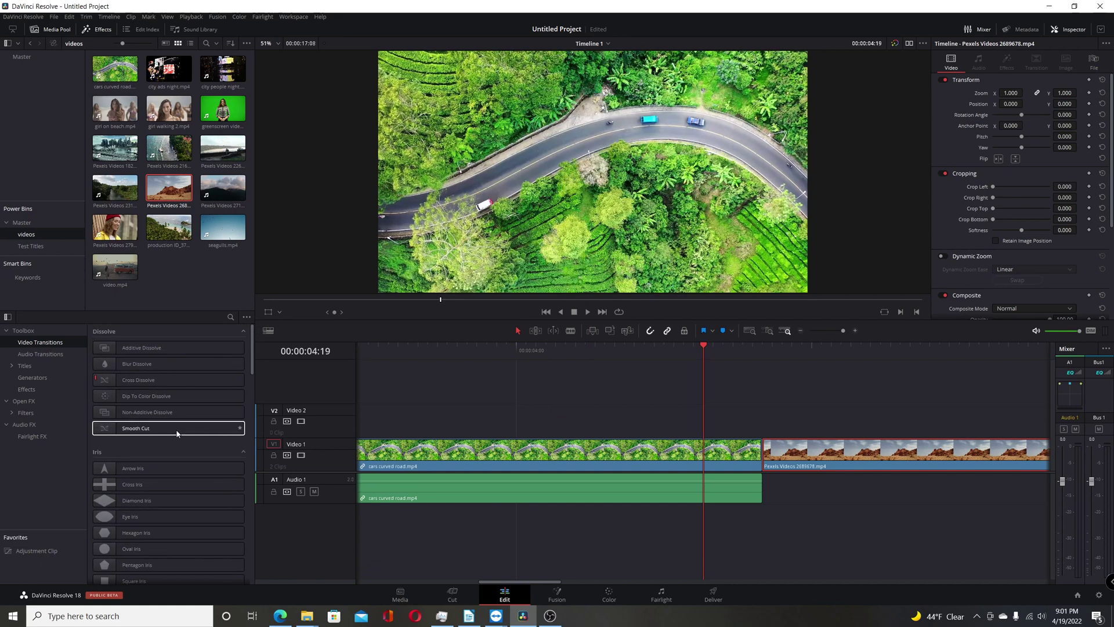
scroll(177, 433, "down", 2)
scroll(177, 433, "down", 2)
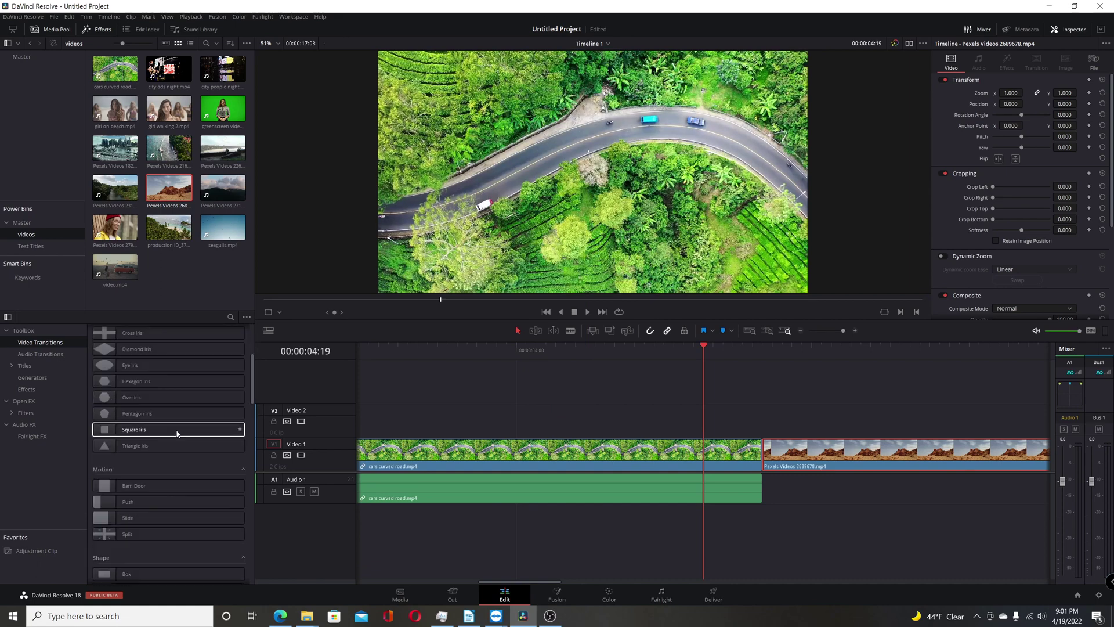
scroll(177, 433, "down", 1)
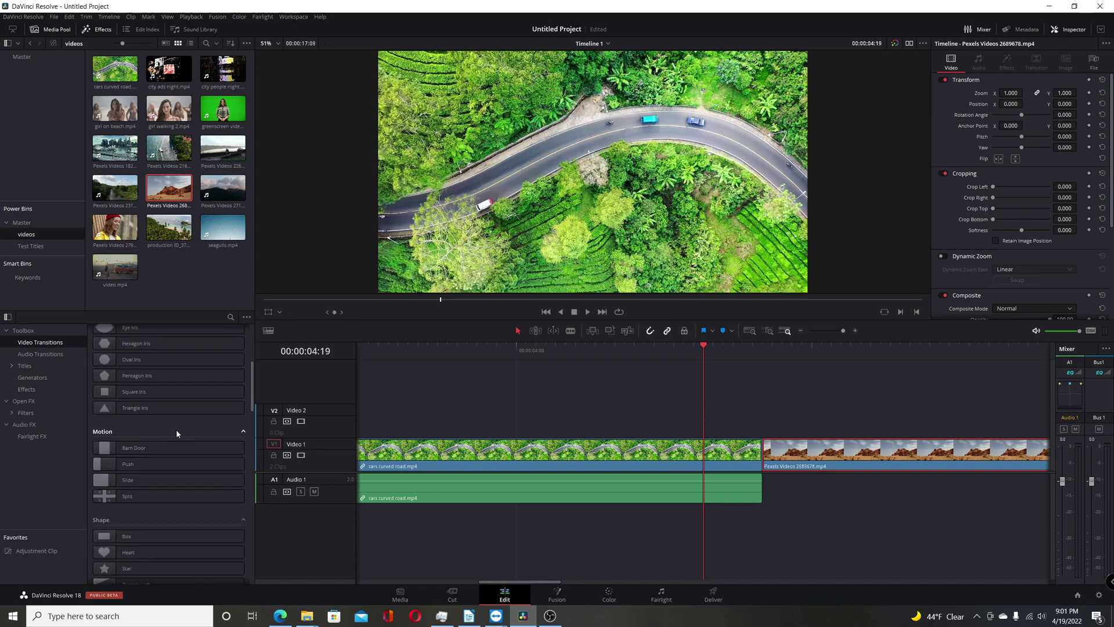
mouse_move(148, 449)
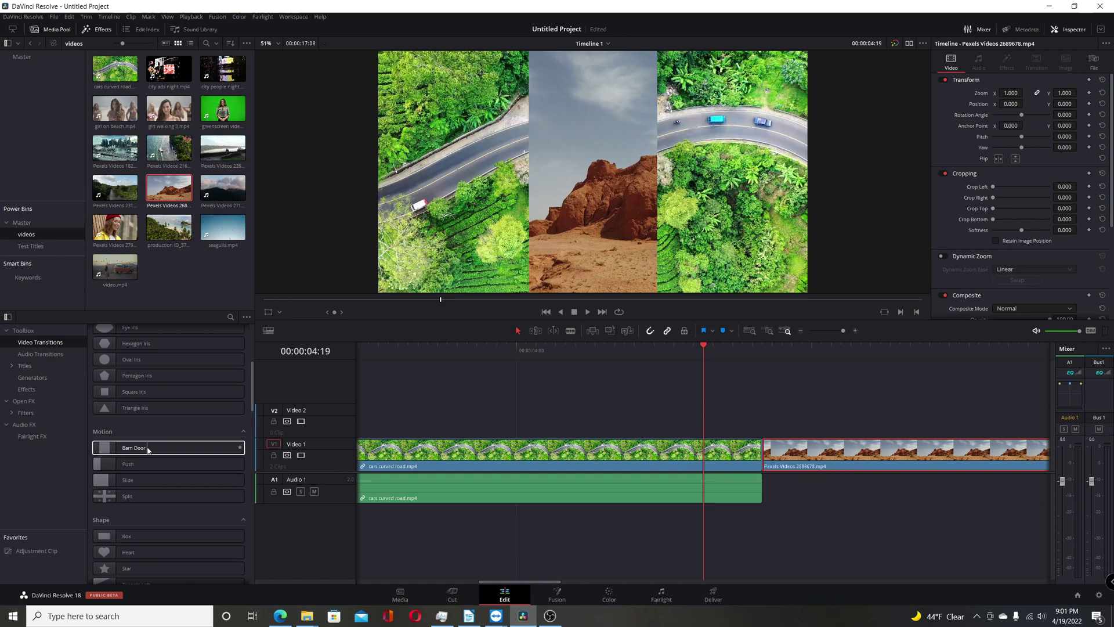
left_click_drag(148, 449, 745, 451)
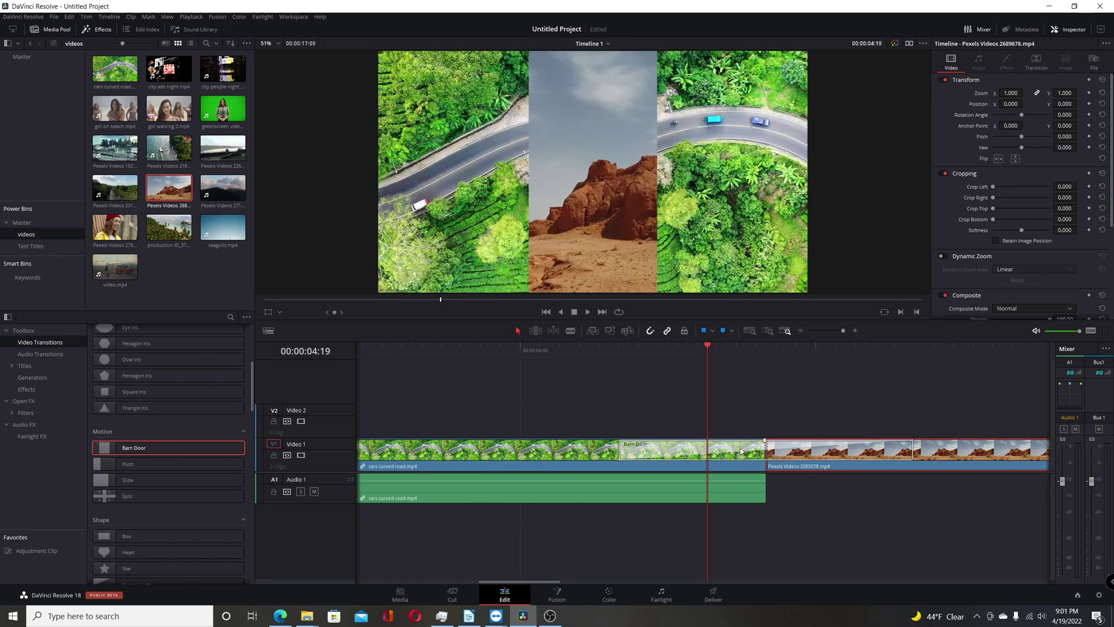
Tick Reverse on the Barn Door transition and preview it at several frames
left_click(740, 450)
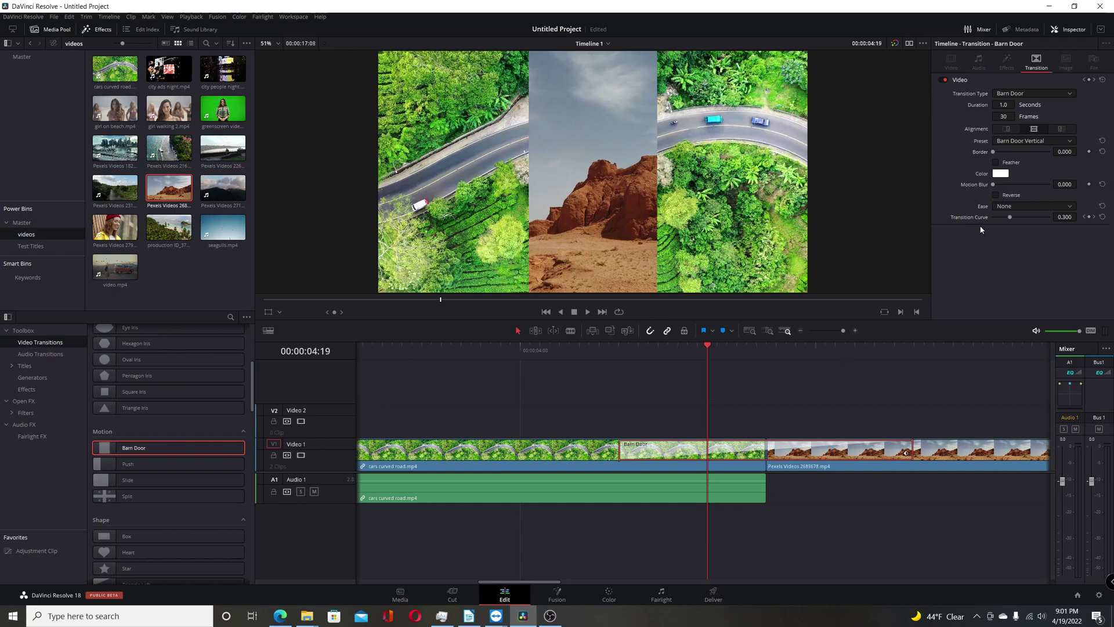
left_click_drag(618, 351, 687, 354)
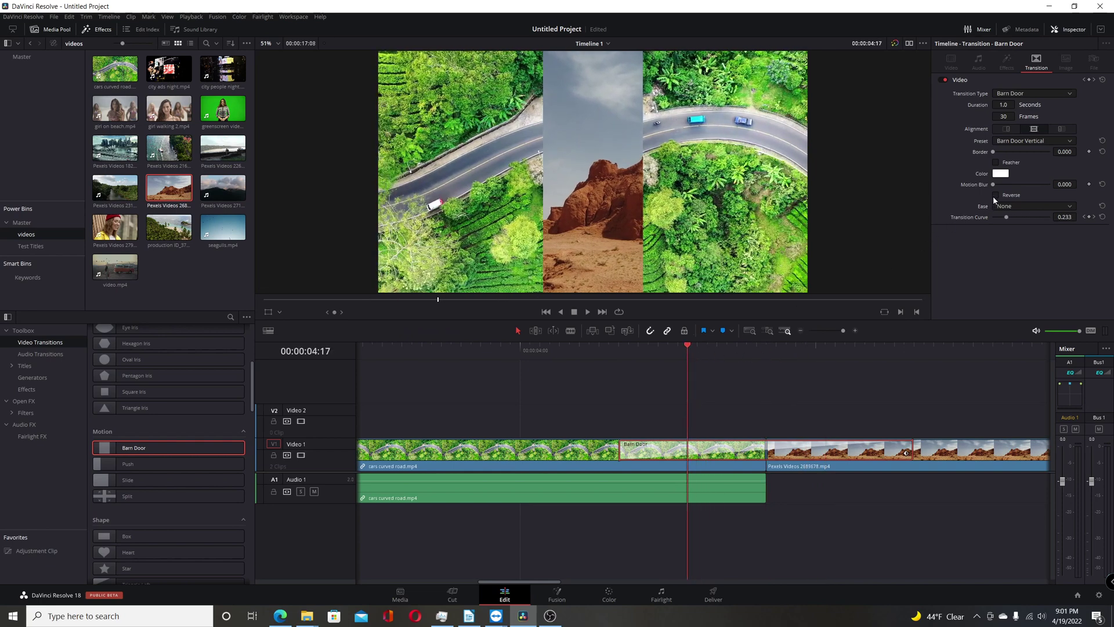
left_click(995, 195)
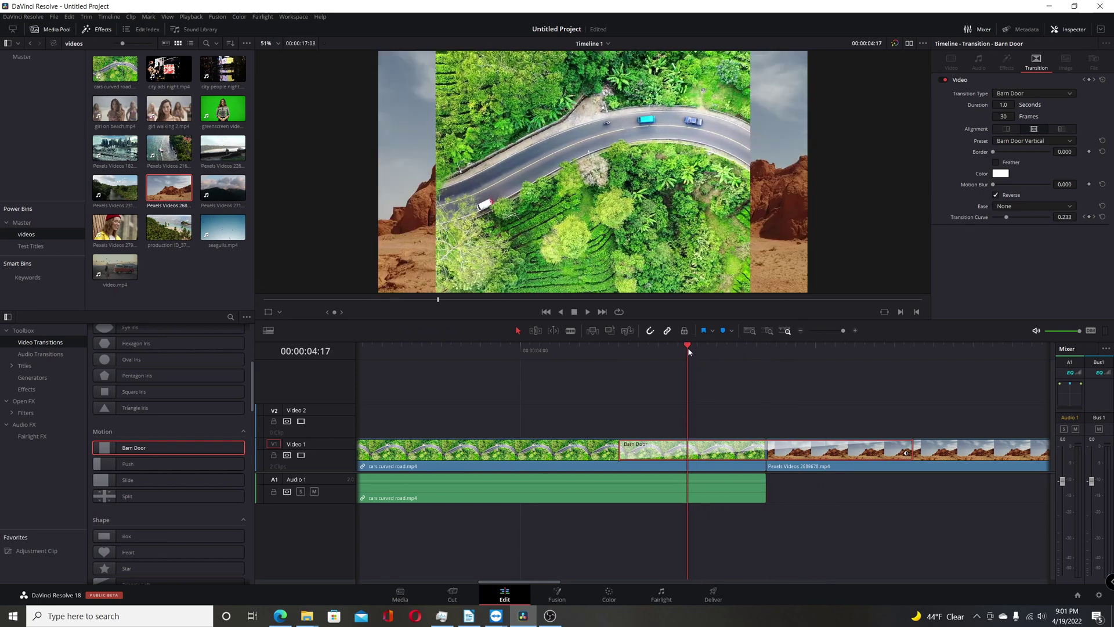
left_click_drag(687, 347, 703, 381)
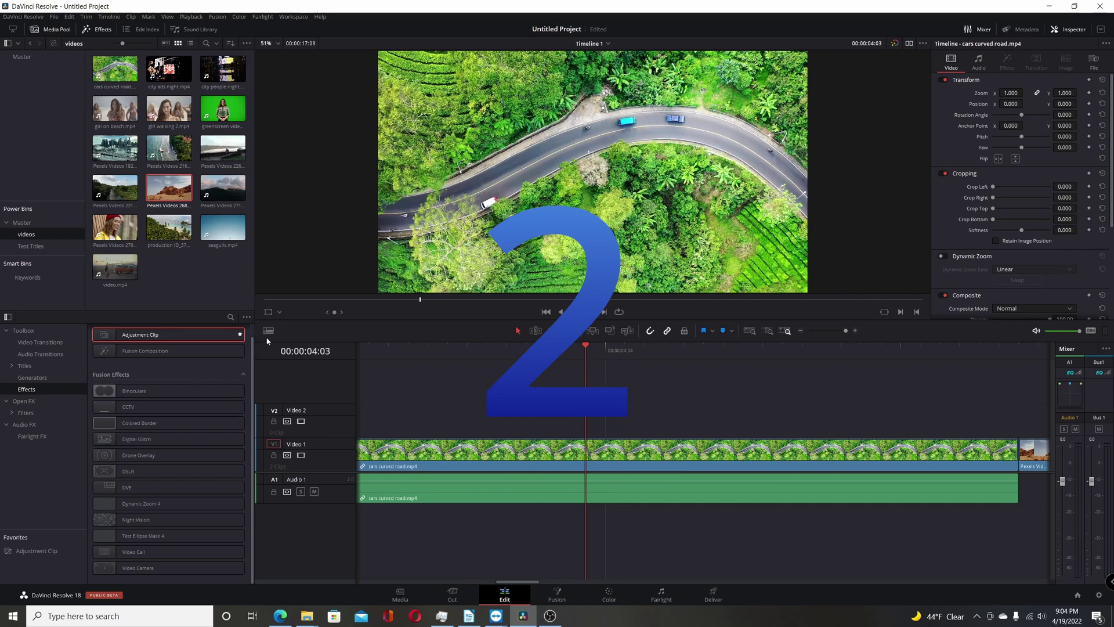
Place an Adjustment Clip on Video 2 over the road clip, view it in Fusion, then return to Edit
left_click_drag(186, 333, 538, 414)
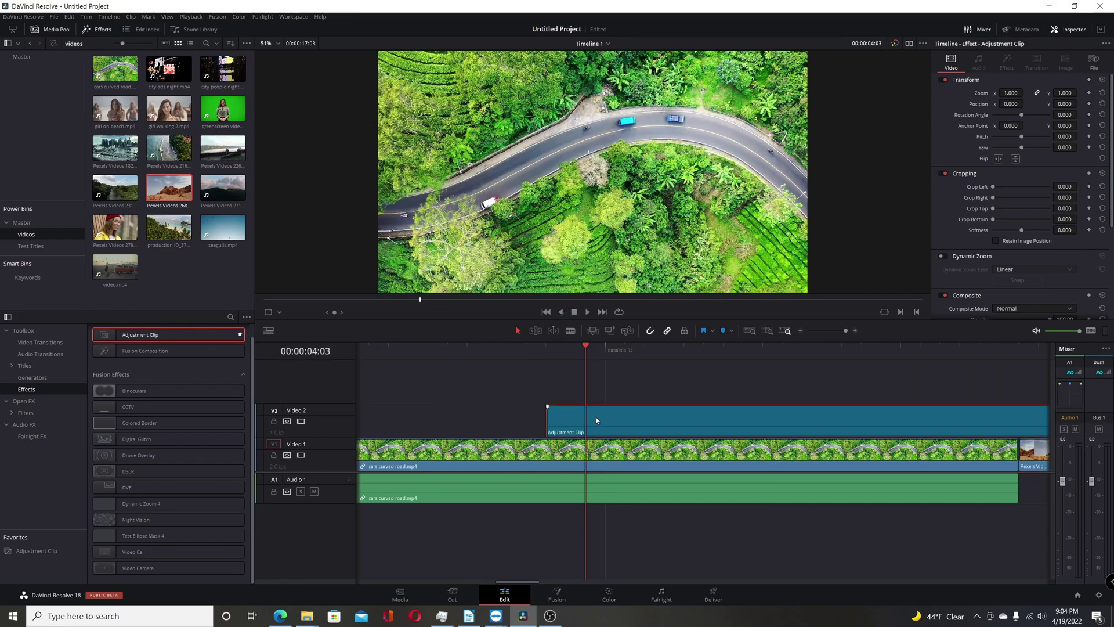
left_click(551, 598)
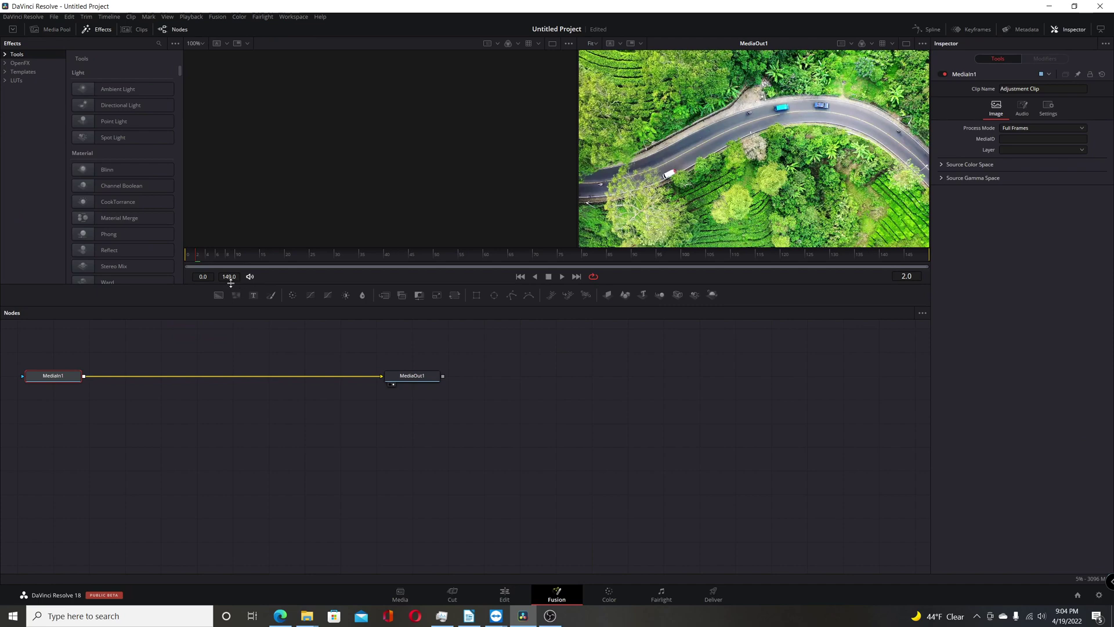
left_click(502, 594)
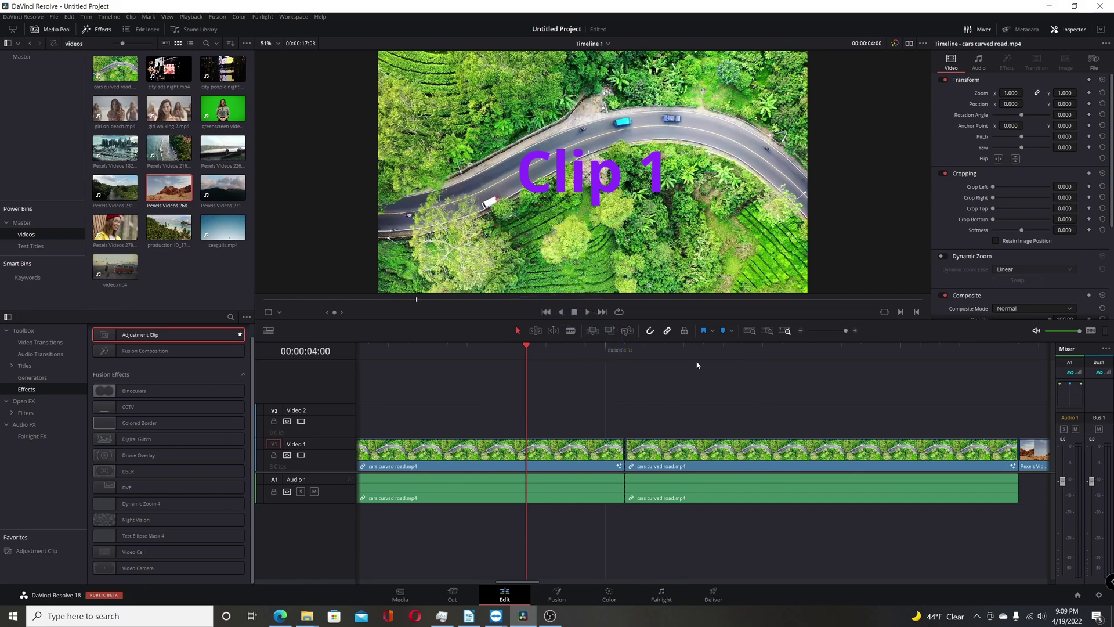
Select both road clips on Video 1 and reset their Fusion compositions
left_click(597, 460)
right_click(597, 459)
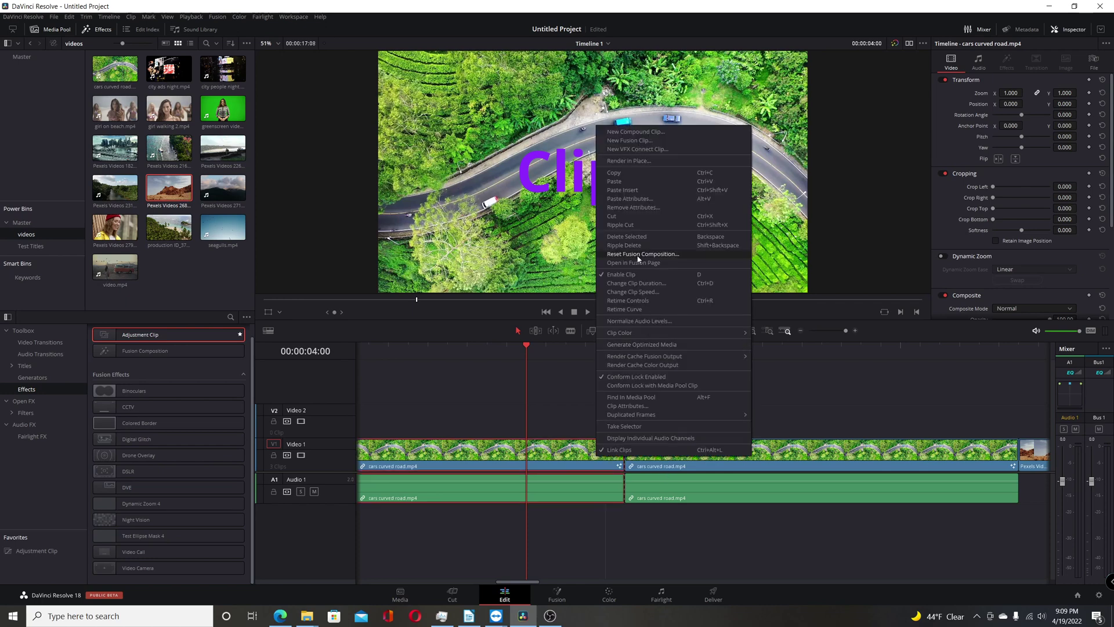
left_click(822, 379)
key("Down")
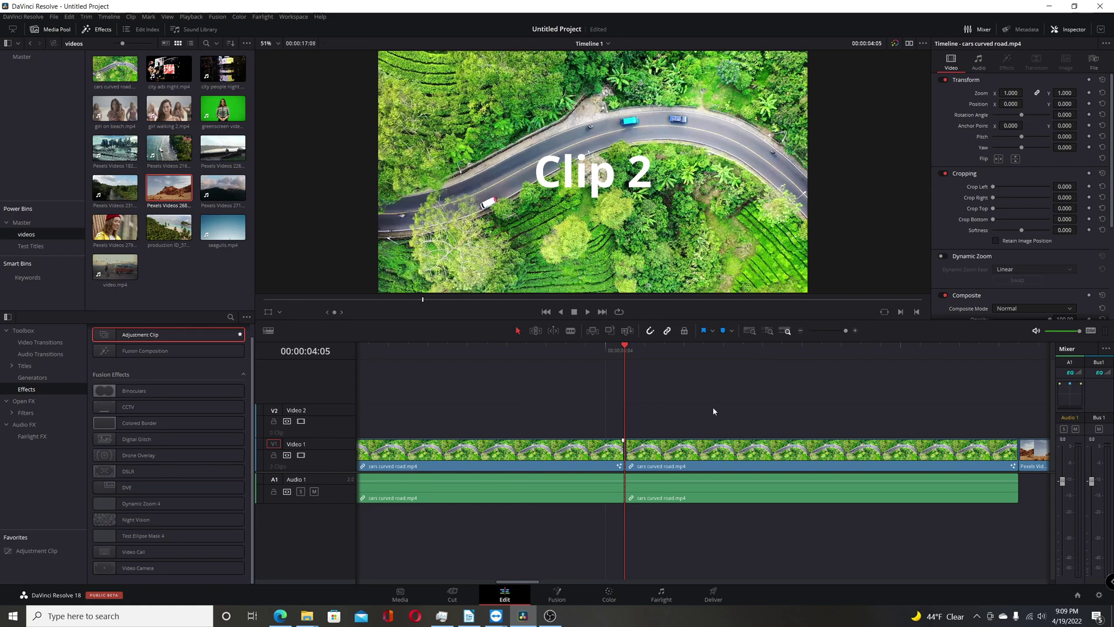
left_click_drag(714, 406, 553, 465)
right_click(564, 456)
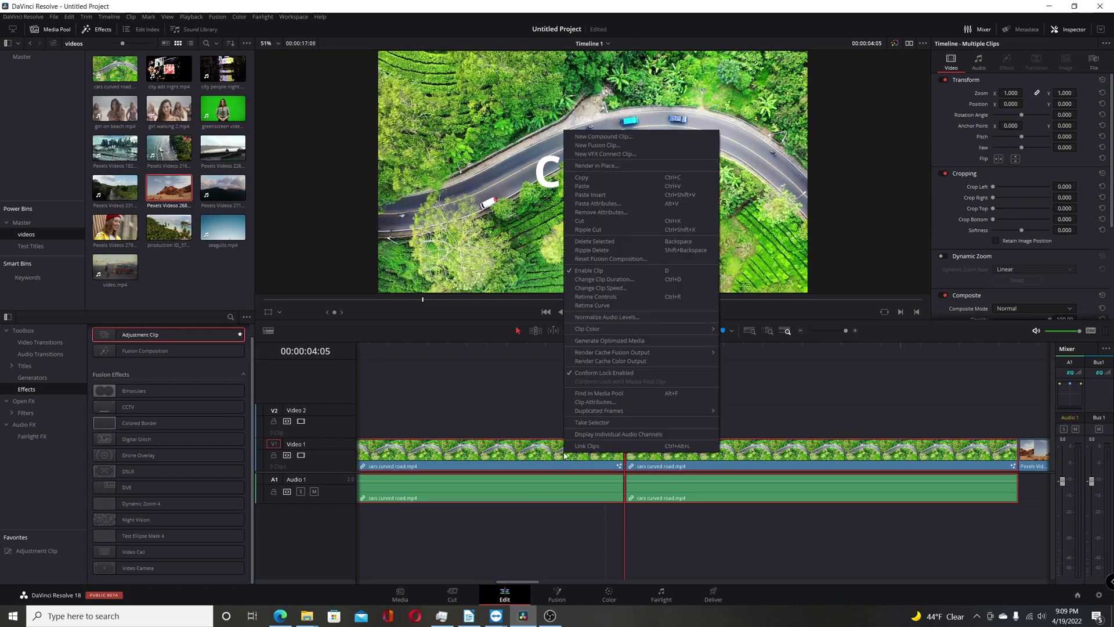
left_click(608, 259)
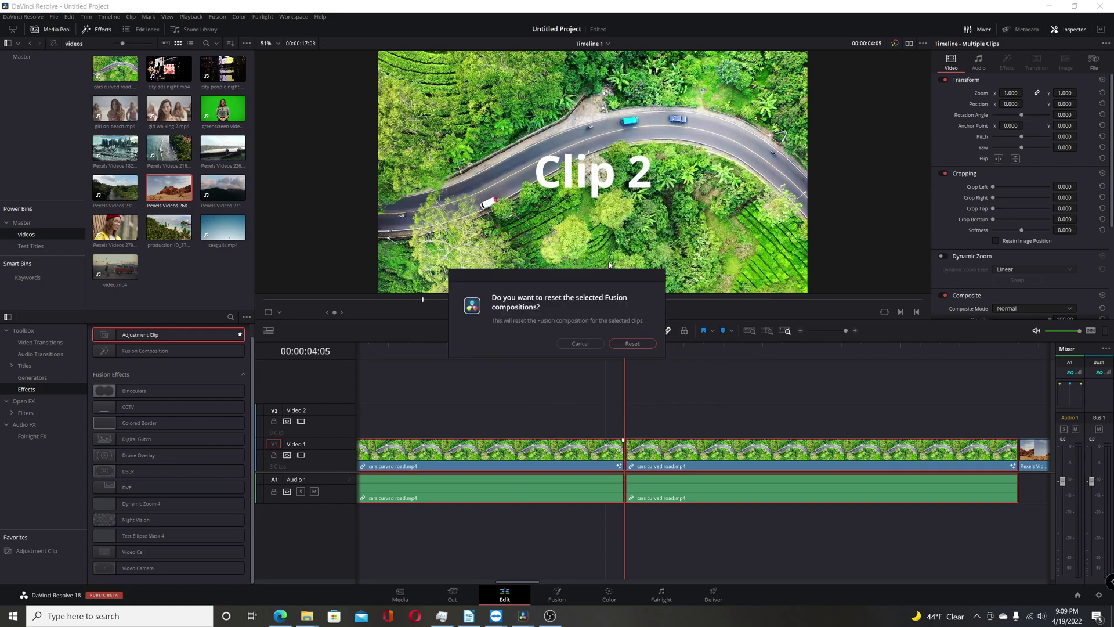
left_click(619, 344)
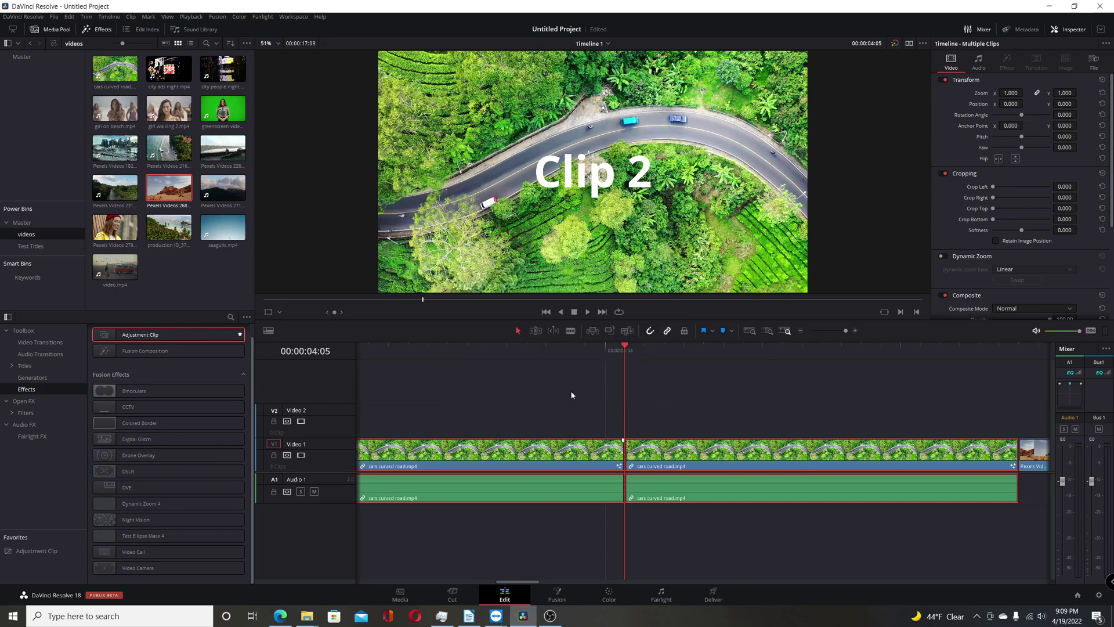
Check frames in both clips to confirm the Clip 1 and Clip 2 titles are gone
left_click(548, 343)
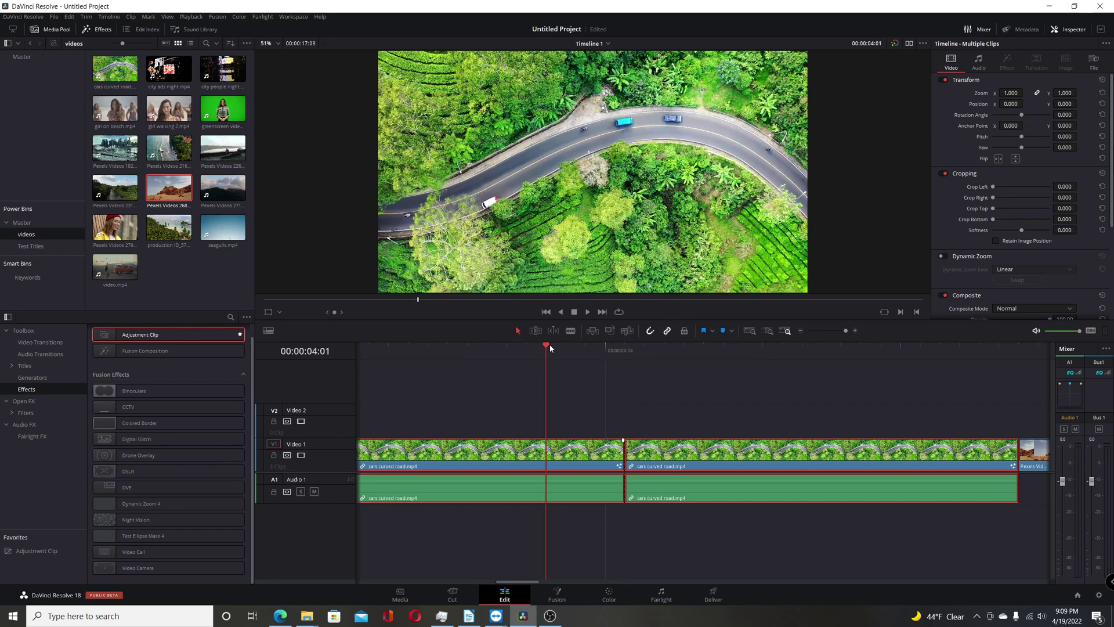
left_click(685, 355)
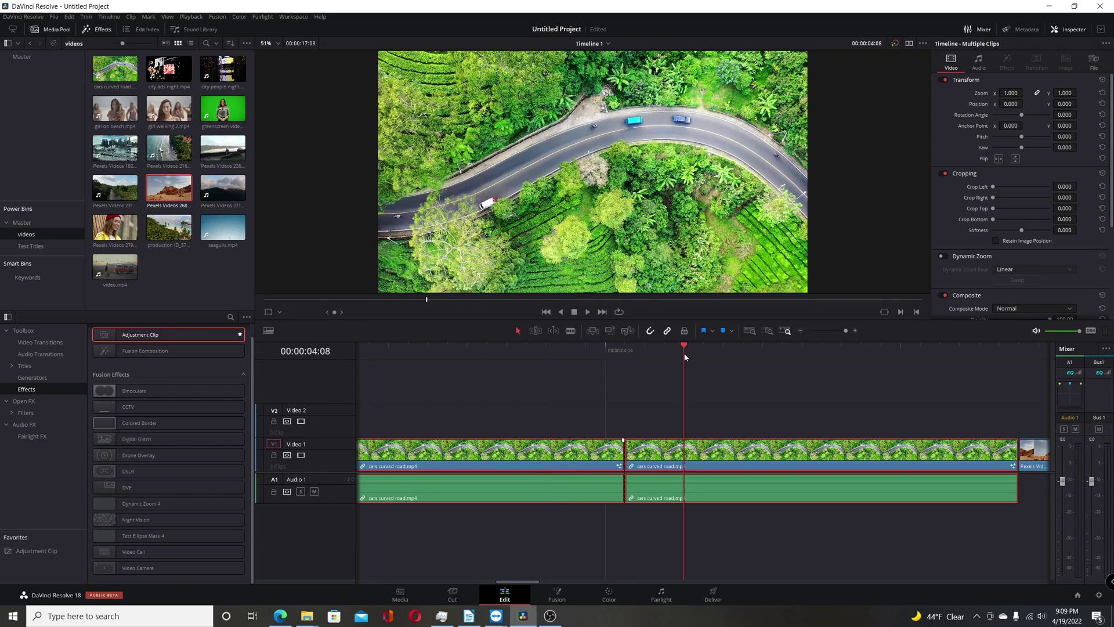
left_click(546, 347)
key("Down")
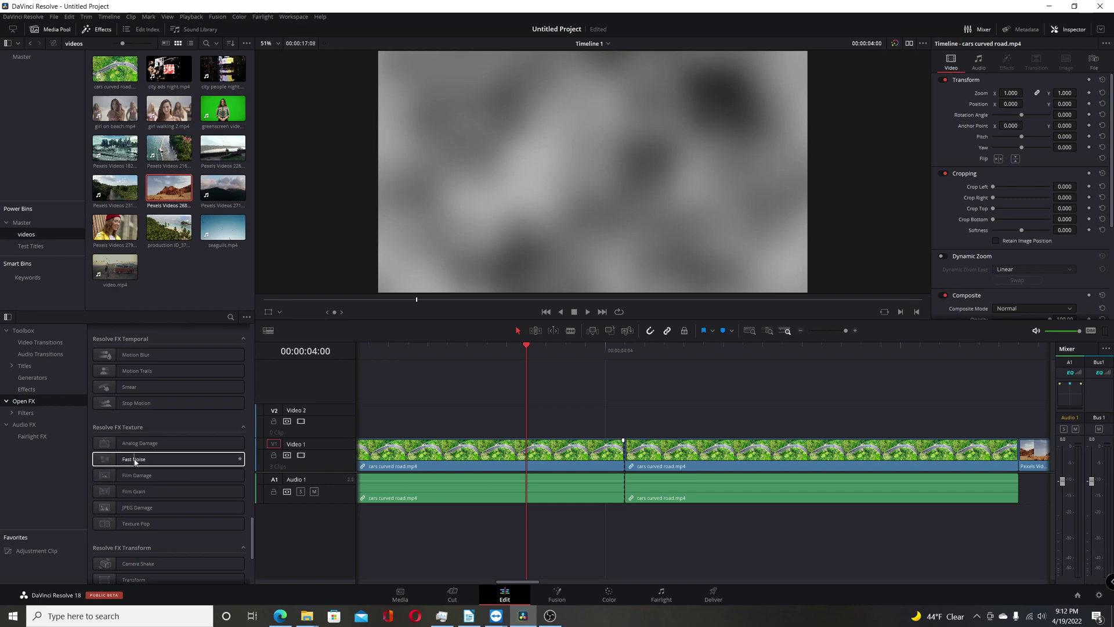
Apply Fast Noise to the first road clip and try its Mist preset
left_click(135, 461)
left_click_drag(135, 462, 409, 457)
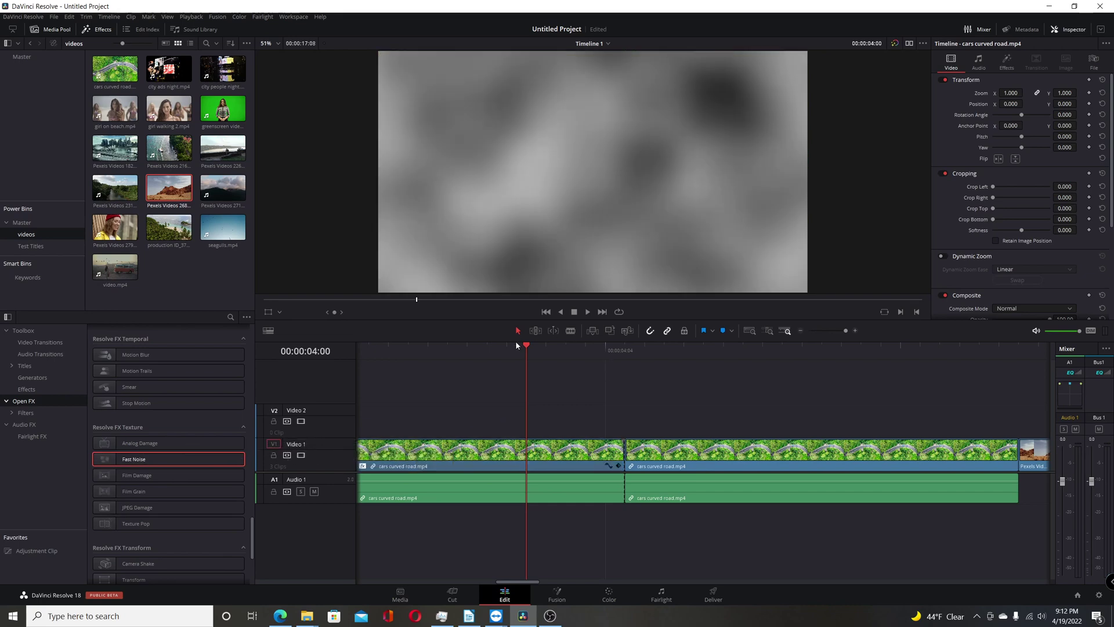
left_click_drag(526, 347, 463, 359)
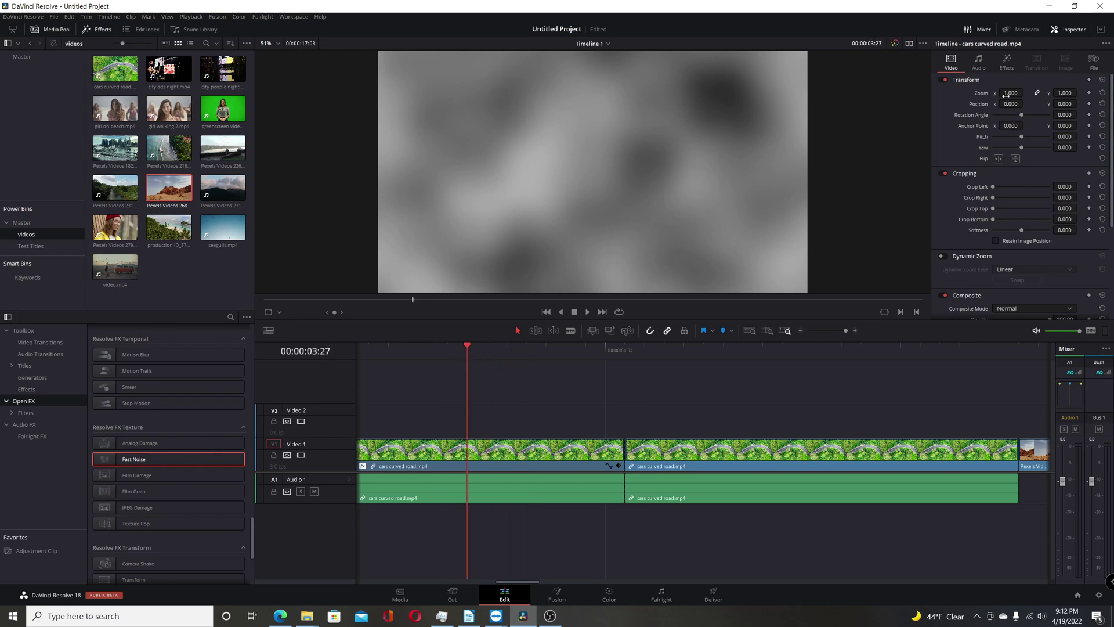
left_click(1005, 63)
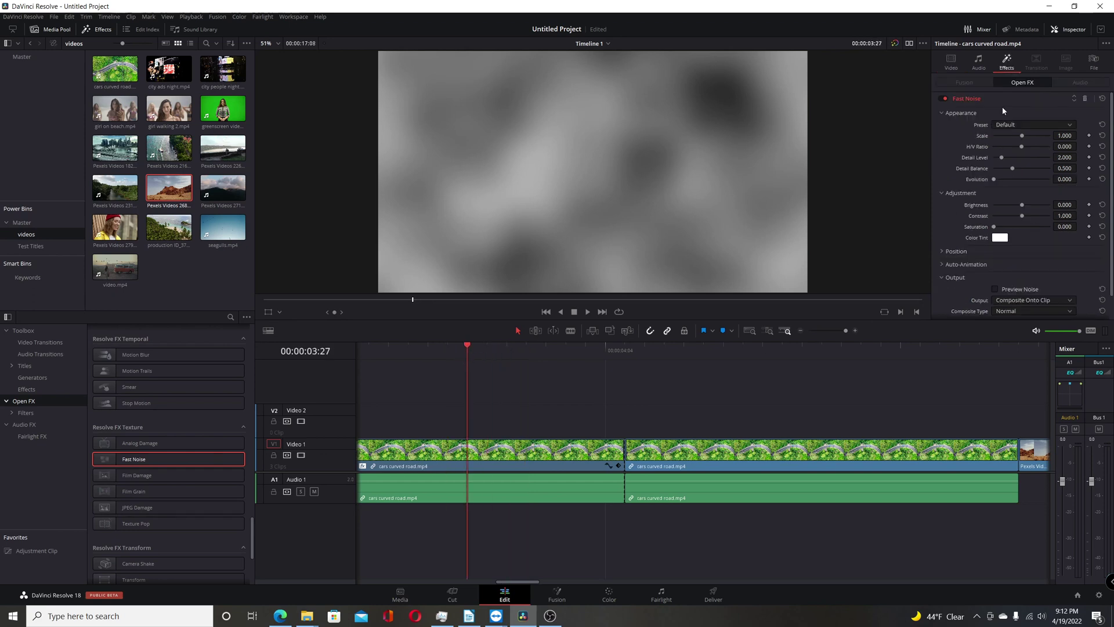
left_click(1016, 124)
left_click(1017, 155)
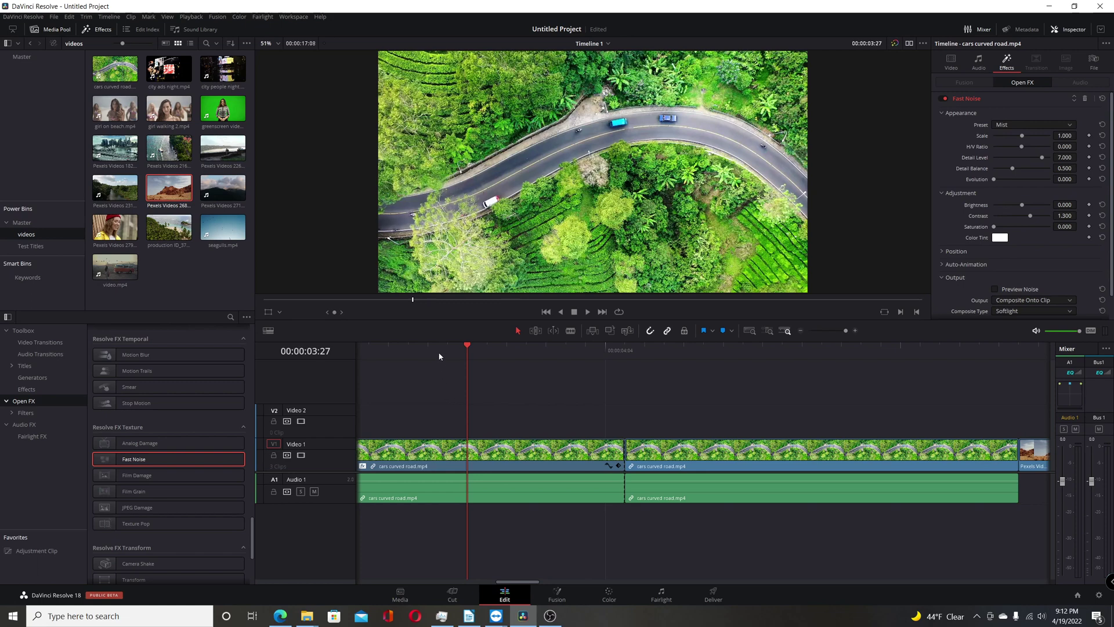
mouse_move(440, 356)
left_mouse_down()
mouse_move(408, 352)
mouse_move(443, 356)
left_mouse_up()
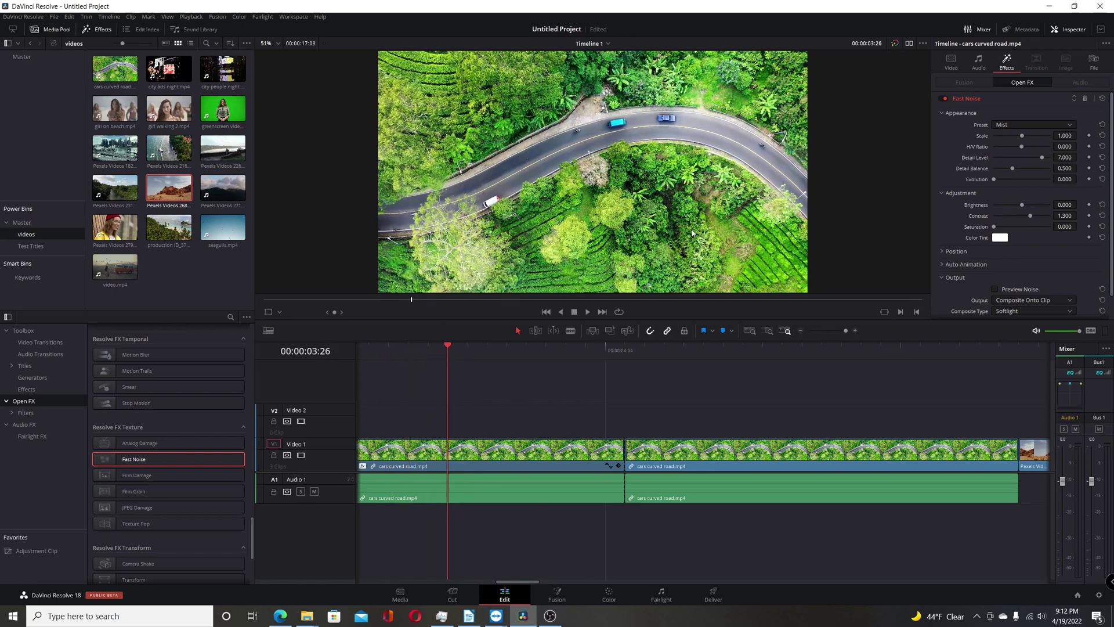
Switch the Fast Noise preset to Smoke, view it at 4:00, then undo the effect
left_click(1007, 124)
left_click(1010, 165)
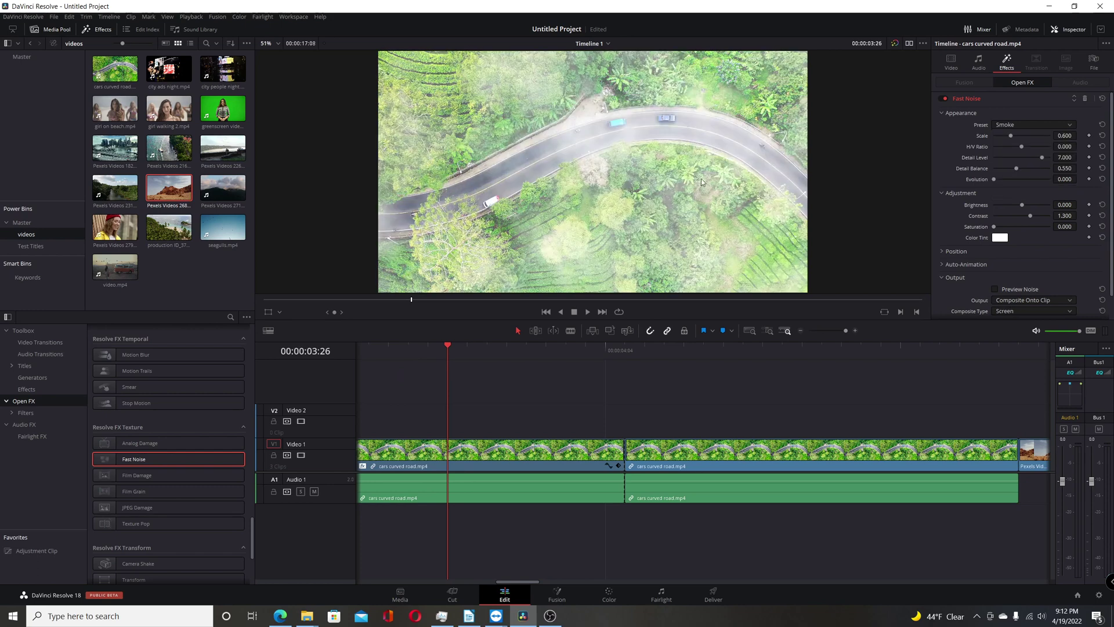
left_click_drag(448, 351, 526, 348)
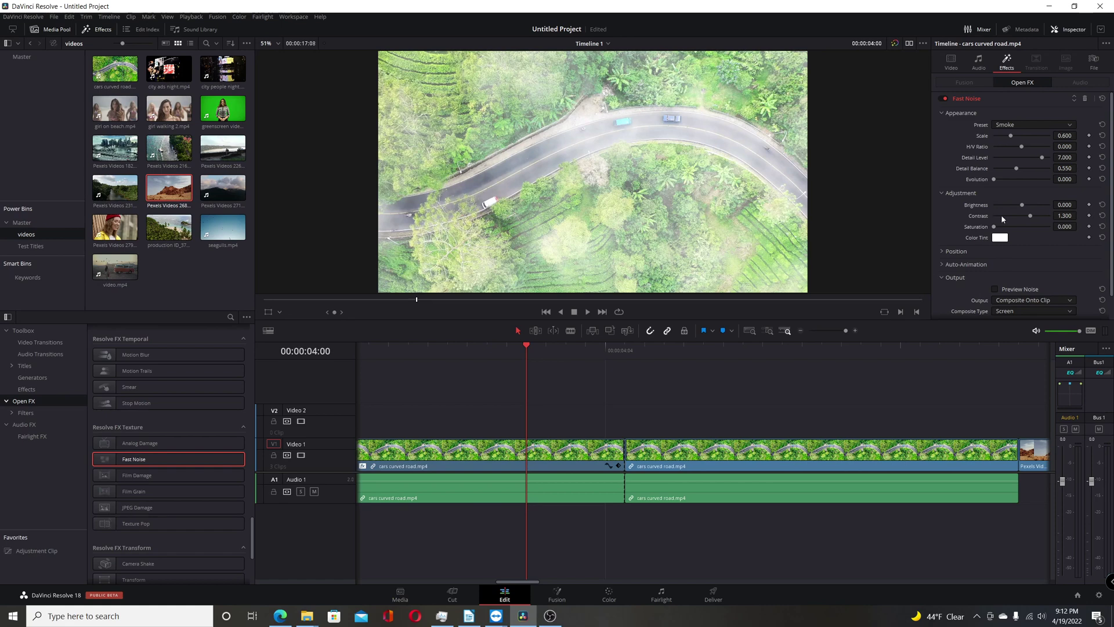
key("ctrl+z")
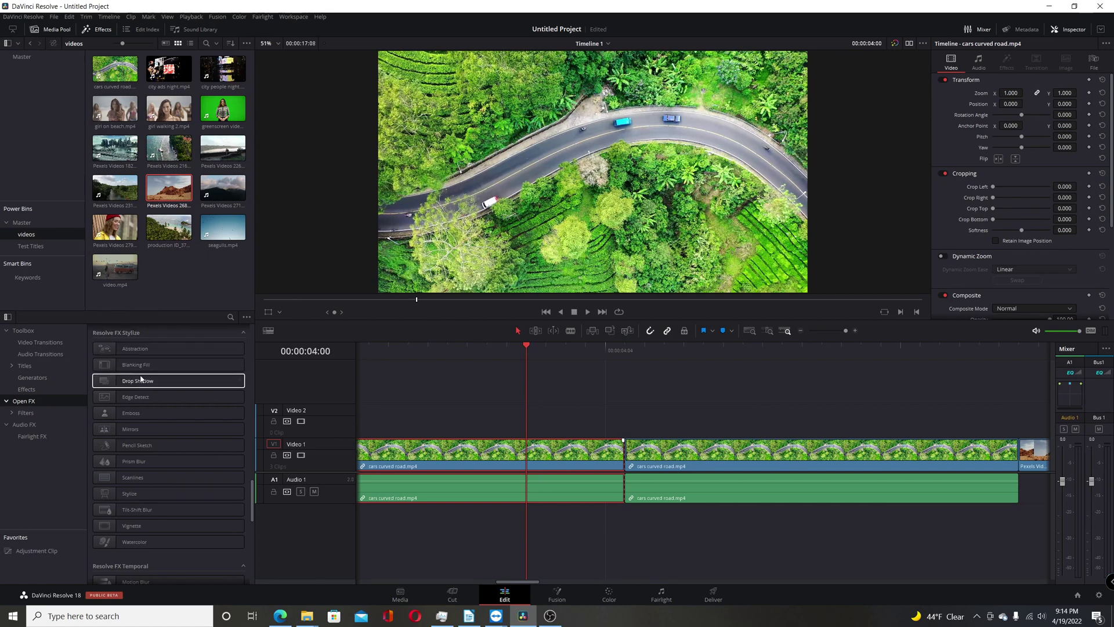
Apply Edge Detect to the road clip with Half-Edges Only set to Keep Dark Side
left_click_drag(146, 396, 407, 454)
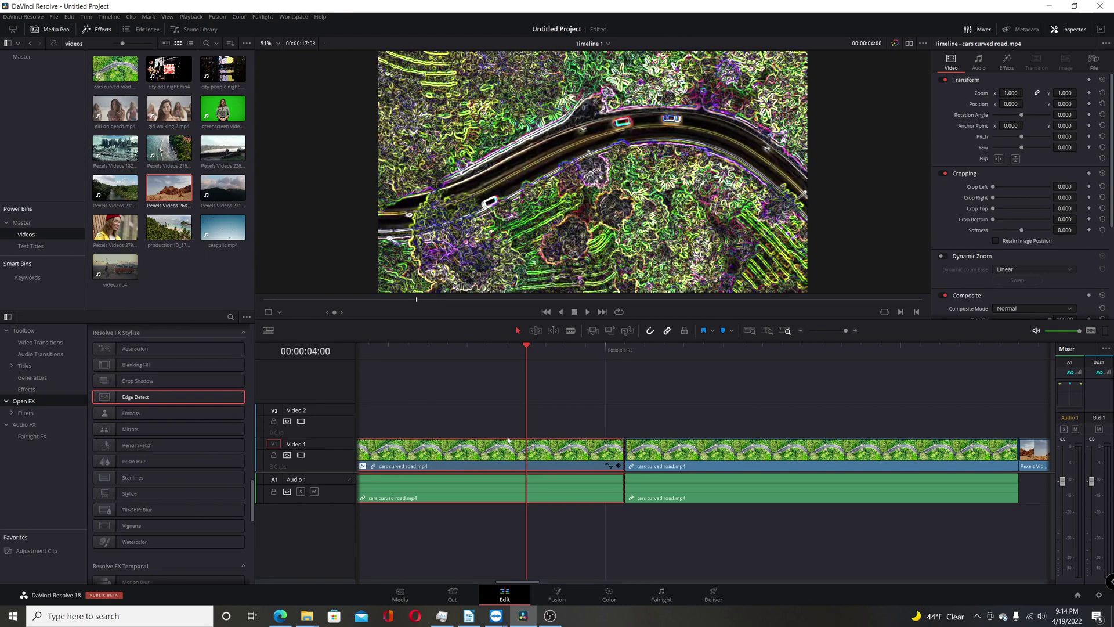
left_click(1006, 60)
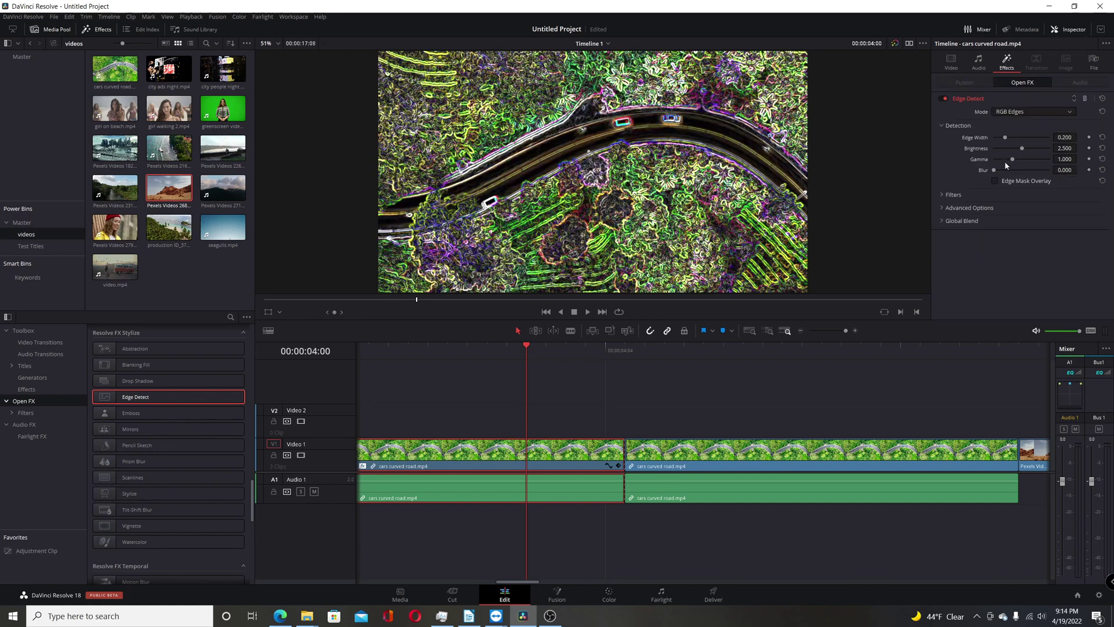
left_click(942, 196)
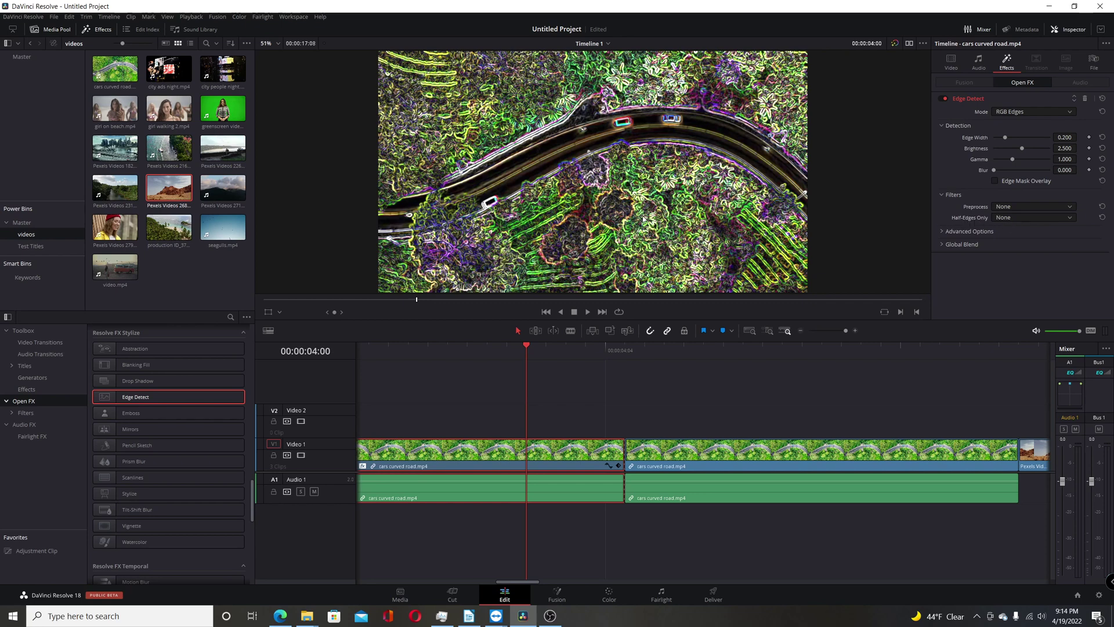
left_click(1007, 218)
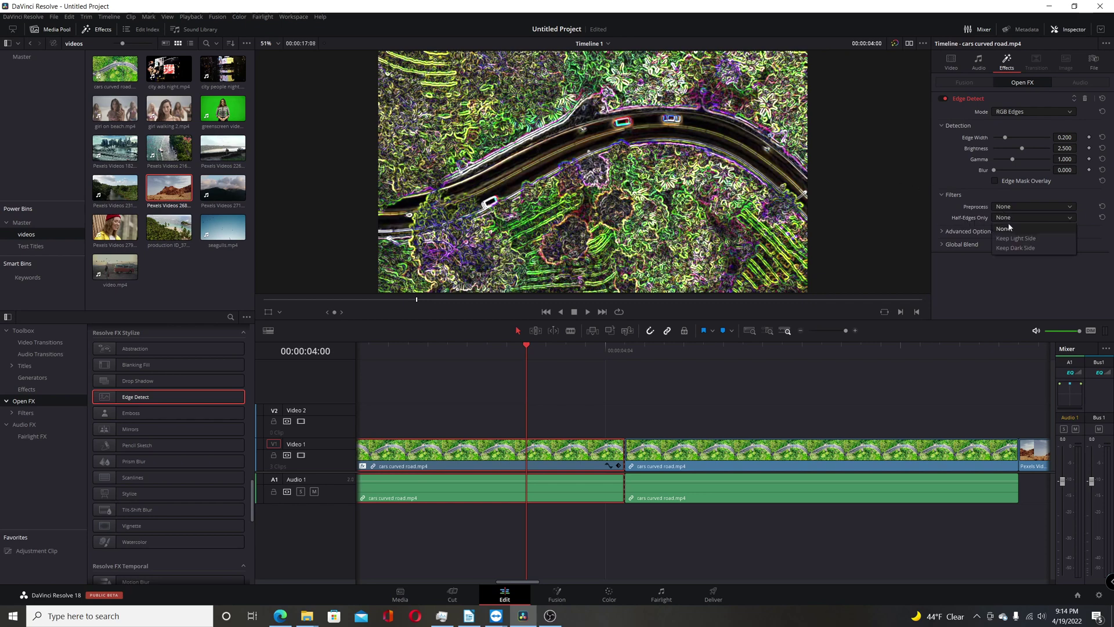
left_click(1014, 238)
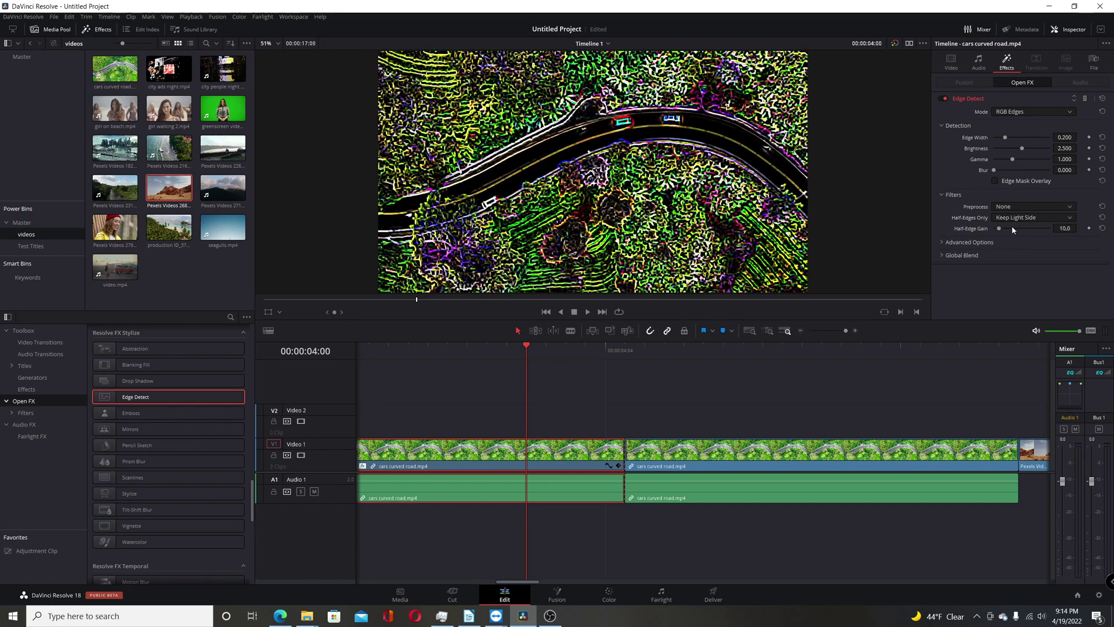
left_click(1012, 220)
left_click(1009, 247)
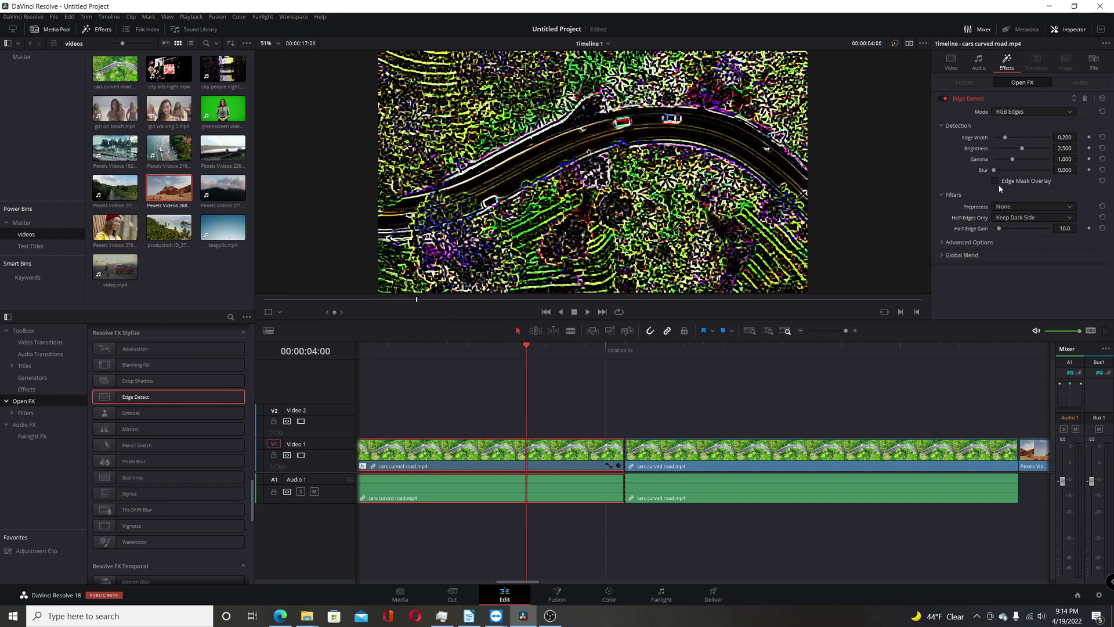
Narrow the Edge Width and set Global Blend to about 0.36
left_click_drag(1008, 136, 997, 140)
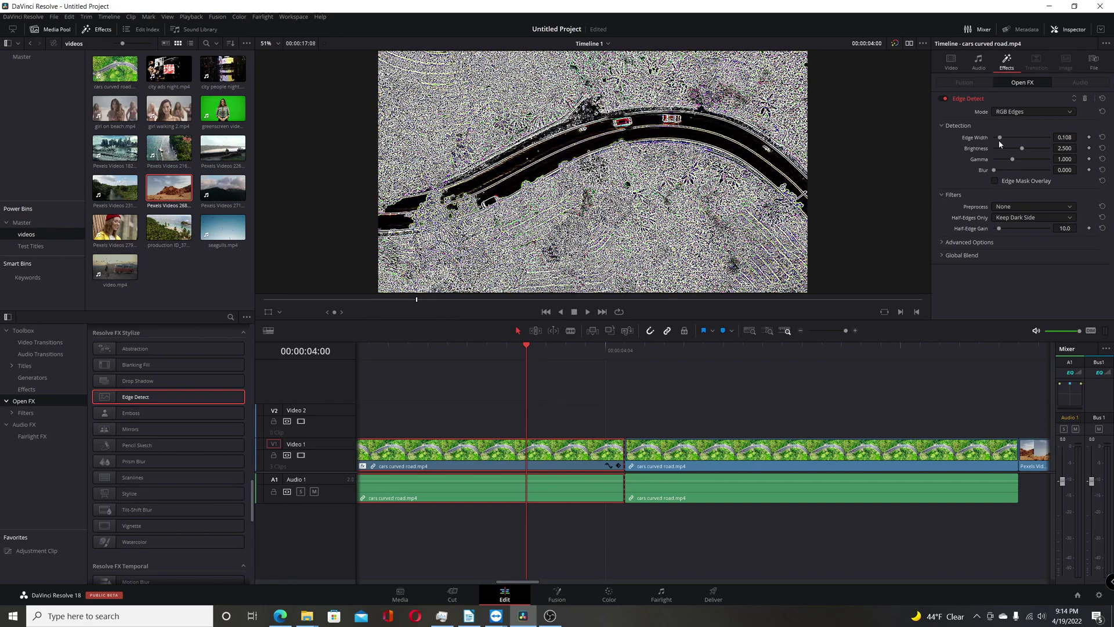
left_click(940, 255)
mouse_move(1049, 267)
left_mouse_down()
mouse_move(1007, 267)
mouse_move(1028, 269)
left_mouse_up()
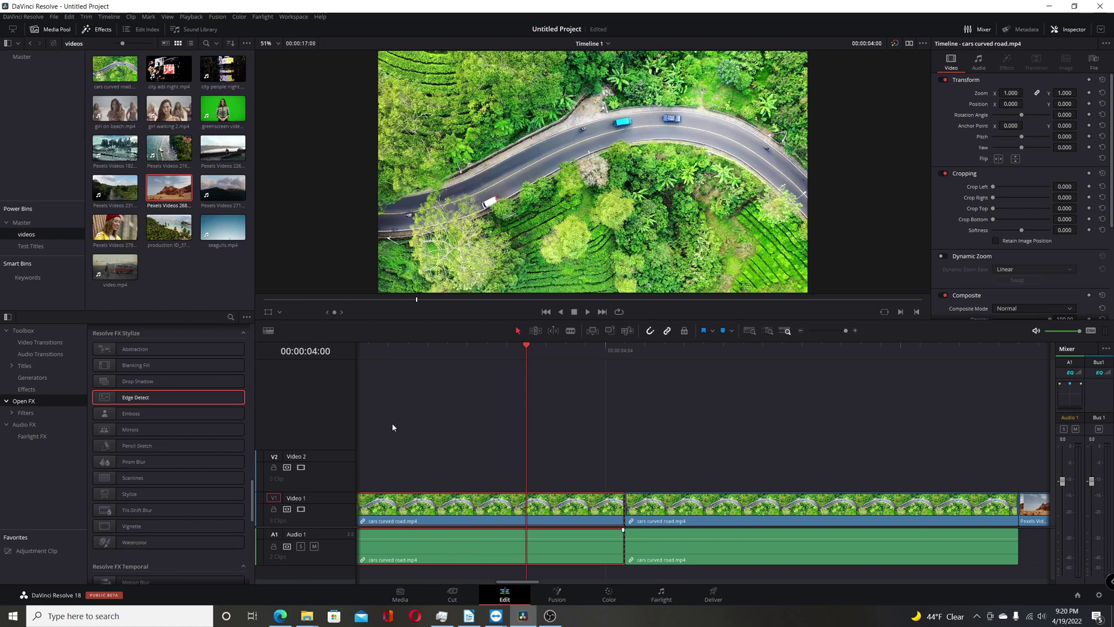
Add a subtitle track holding a subtitle and a pasted copy in a second region
right_click(341, 432)
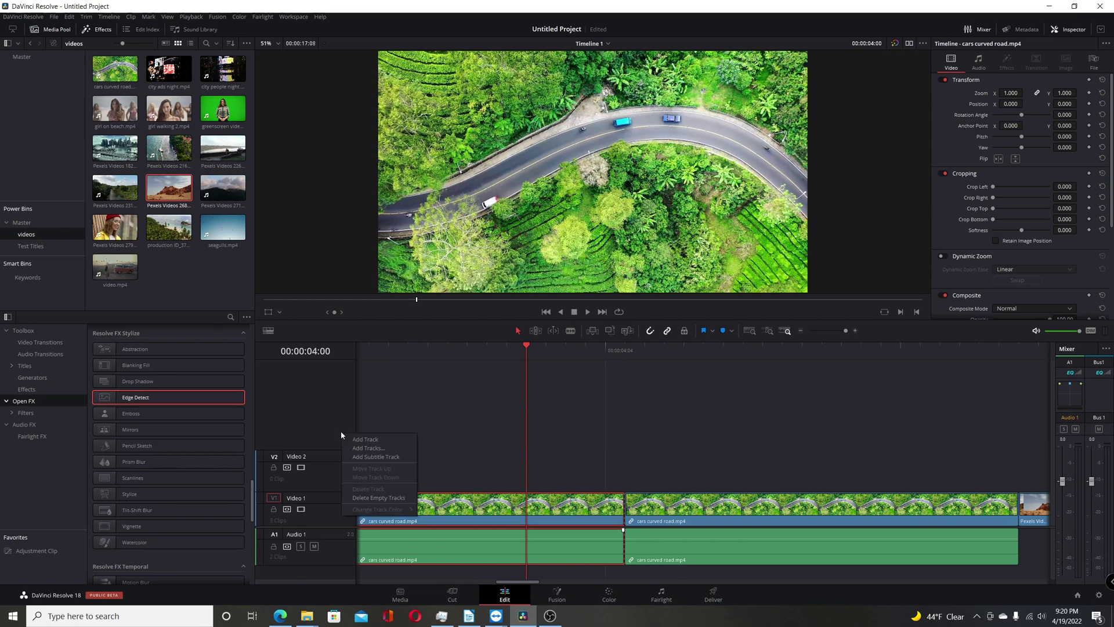
left_click(362, 457)
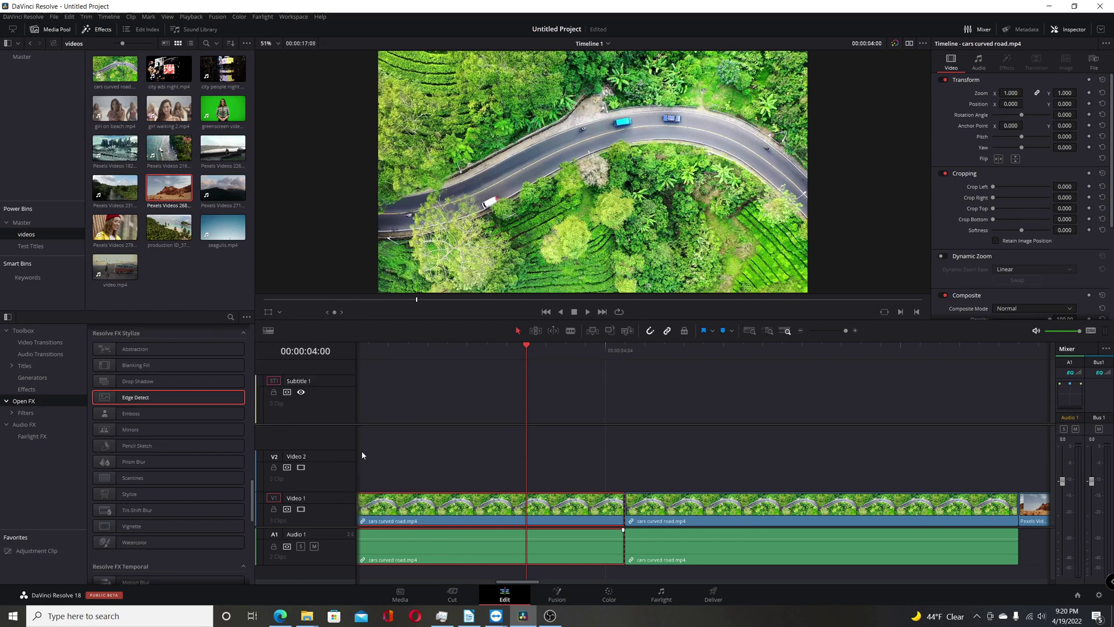
right_click(416, 402)
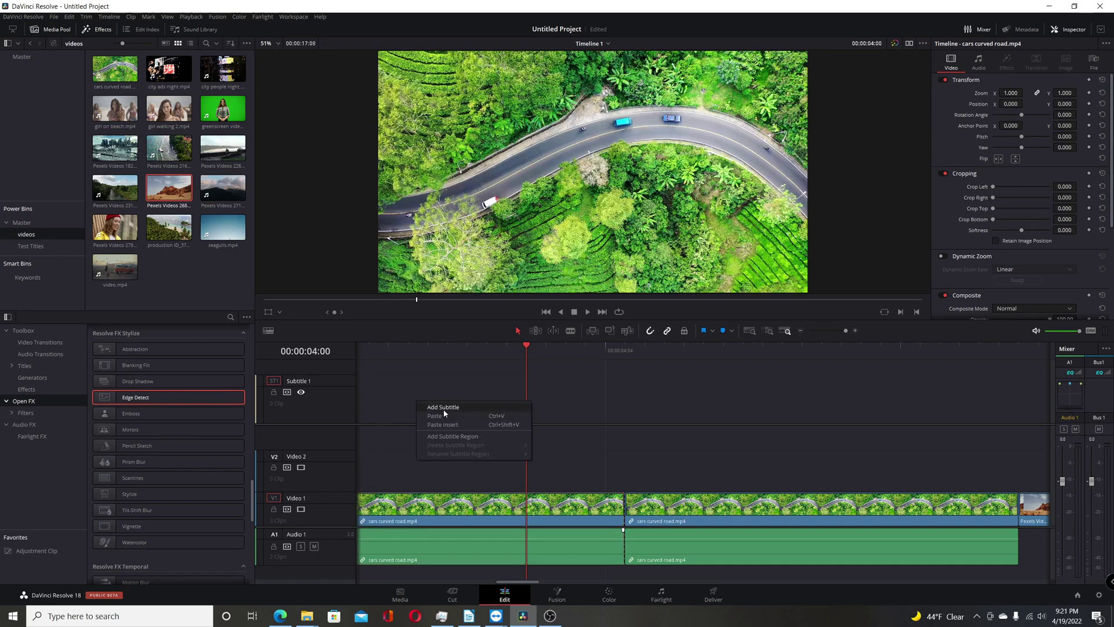
left_click(444, 408)
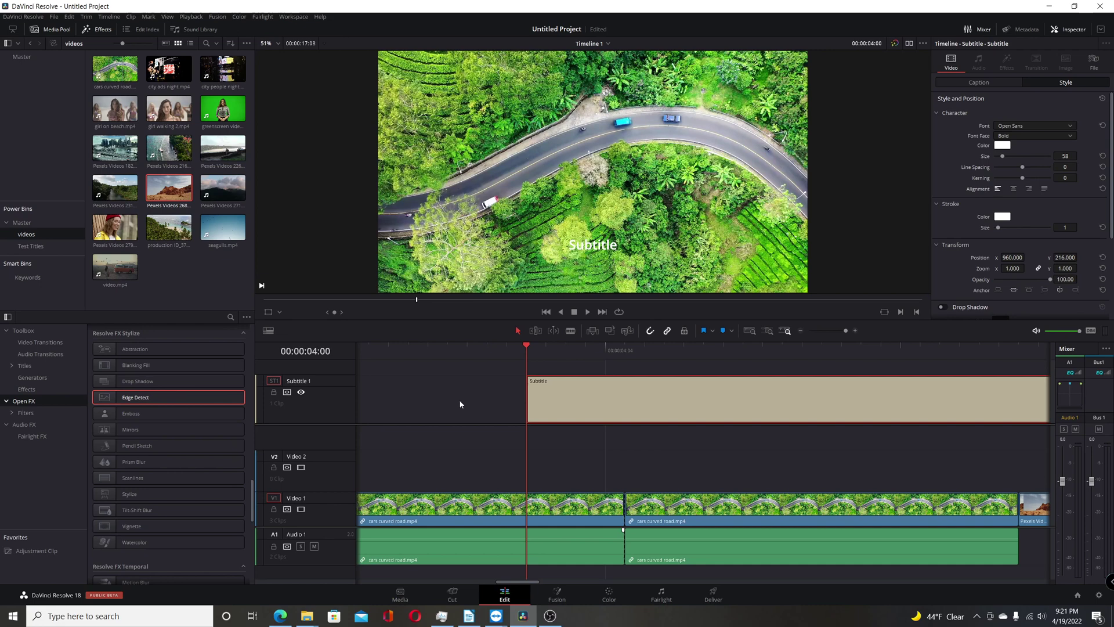
right_click(485, 386)
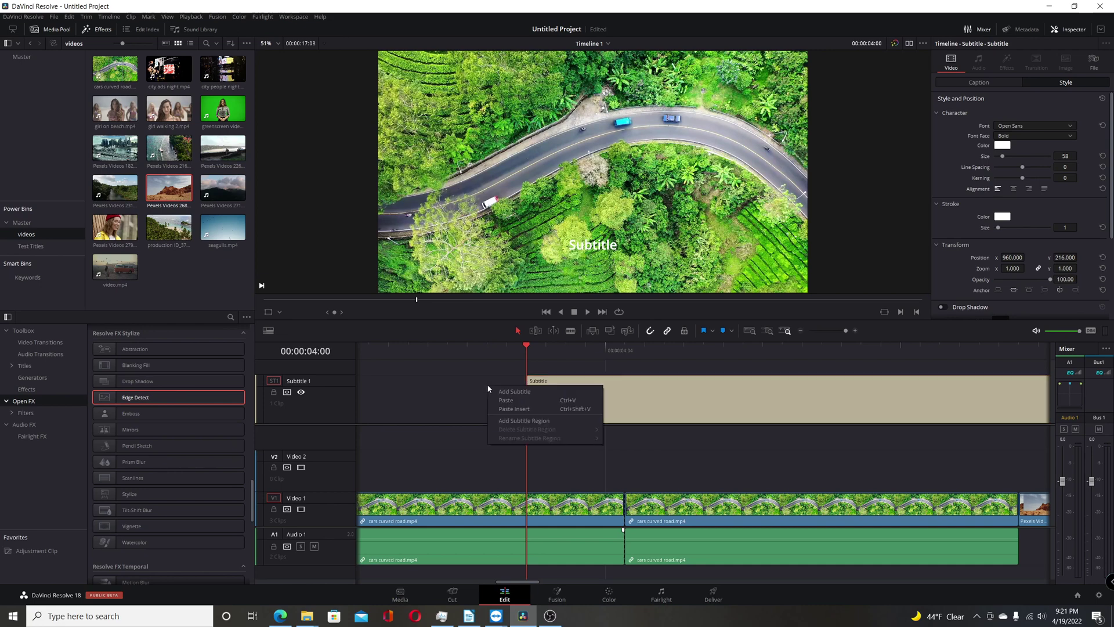
left_click(504, 419)
right_click(550, 391)
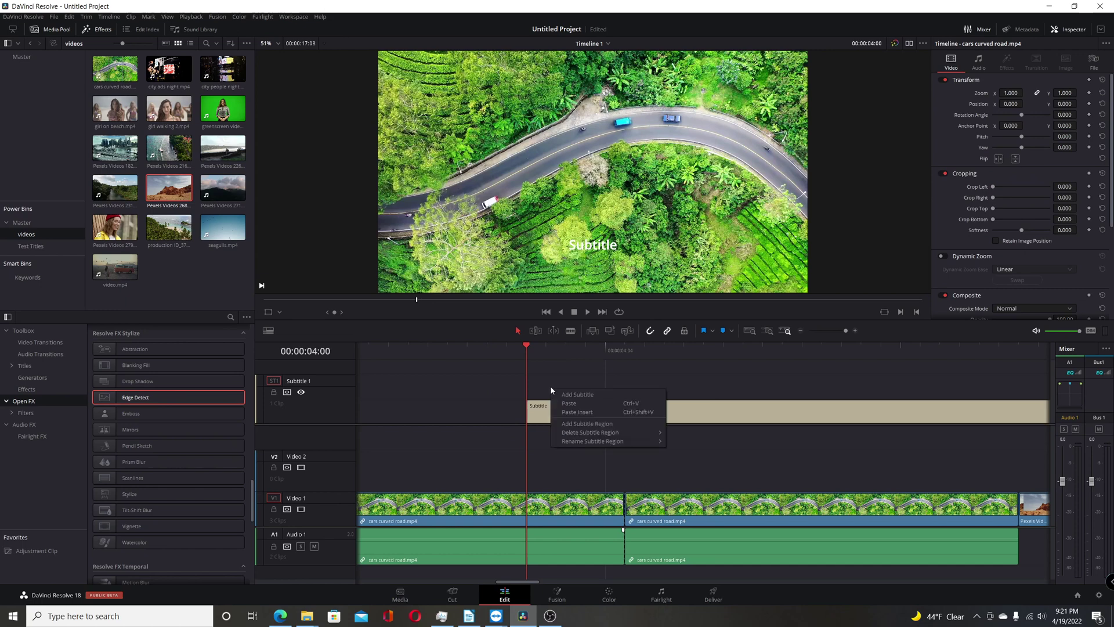
left_click(581, 403)
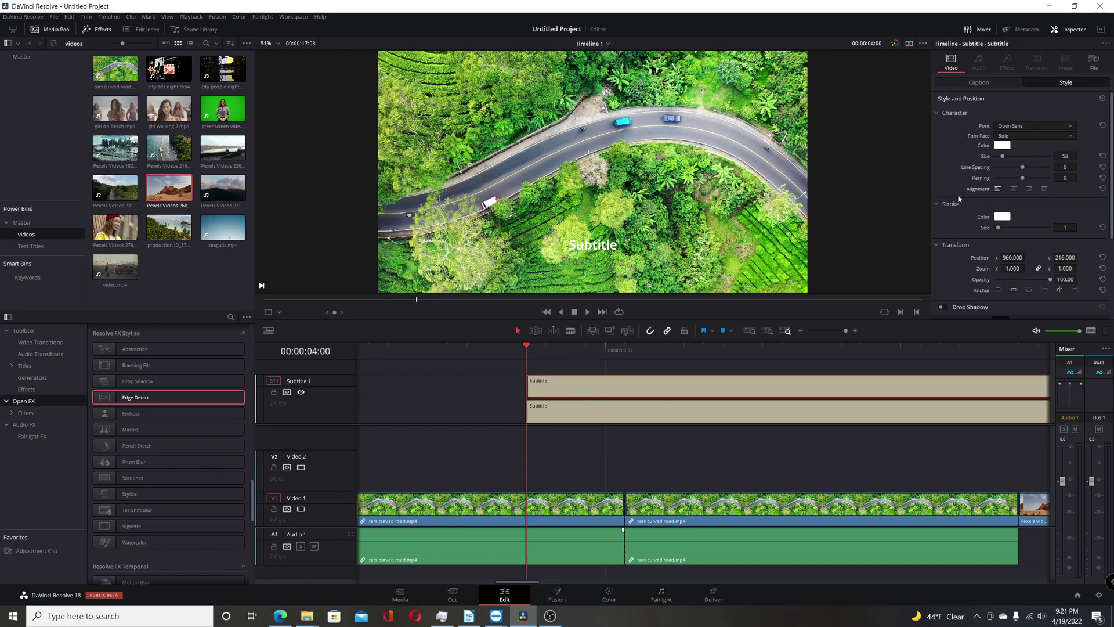
Caption the subtitles Subtitle2 and Subtitle1 and raise them slightly with Transform Y
left_click(989, 85)
left_click(988, 131)
type("2")
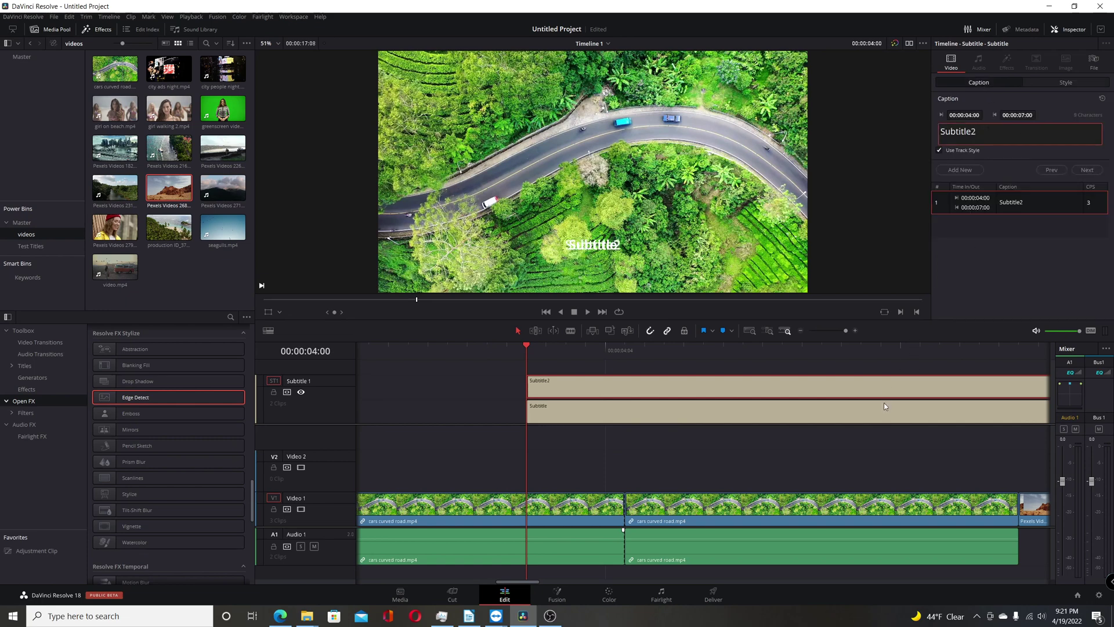
left_click(883, 405)
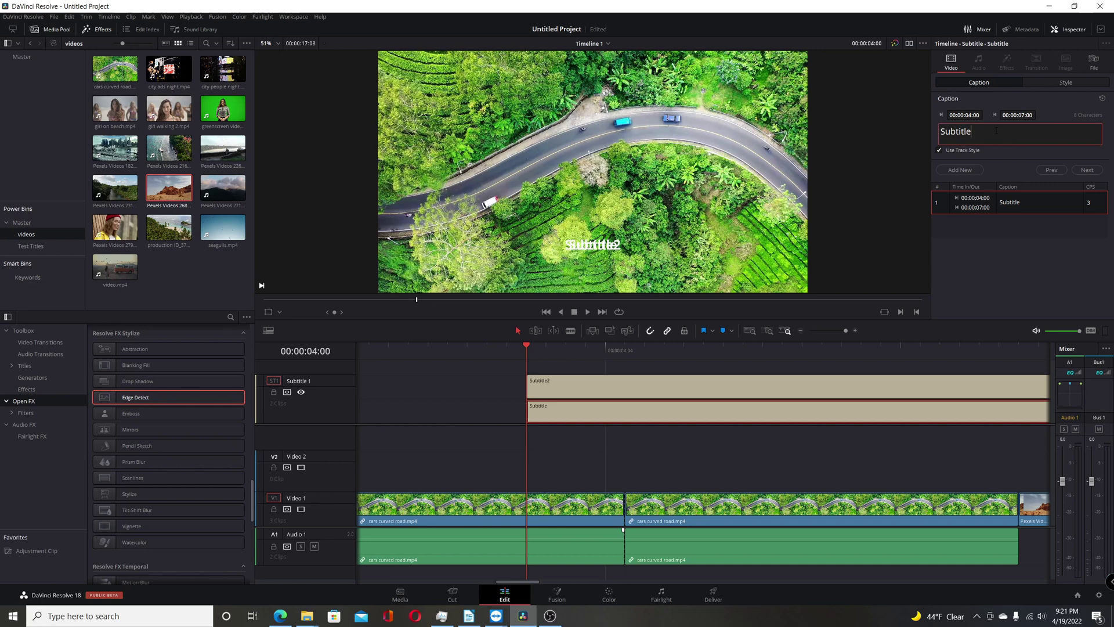
type("1")
left_click(1049, 83)
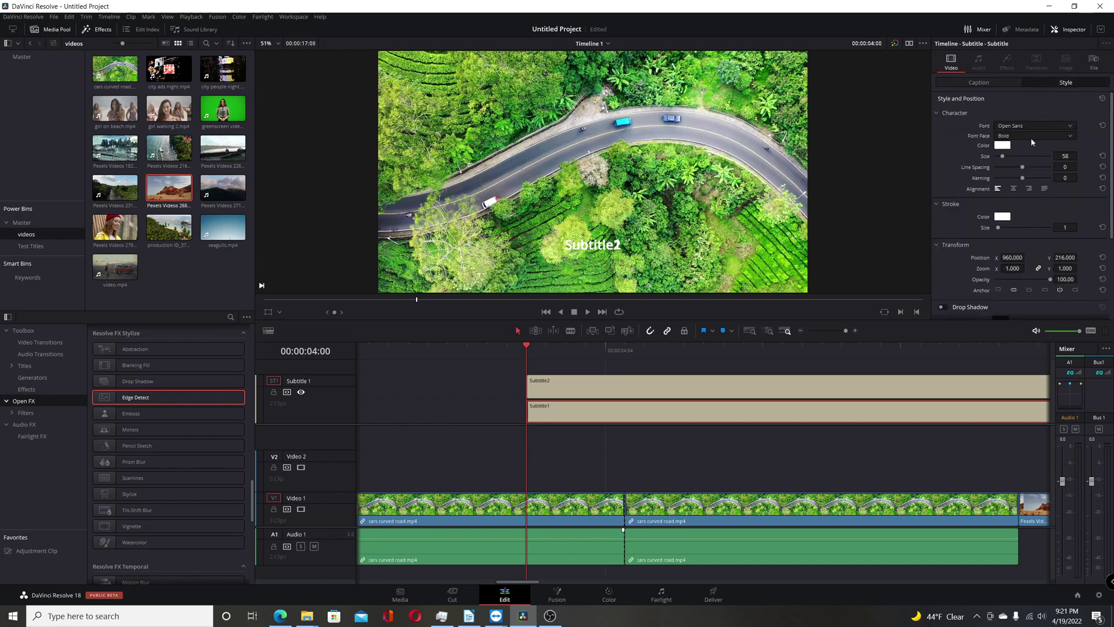
left_click_drag(1065, 257, 1092, 257)
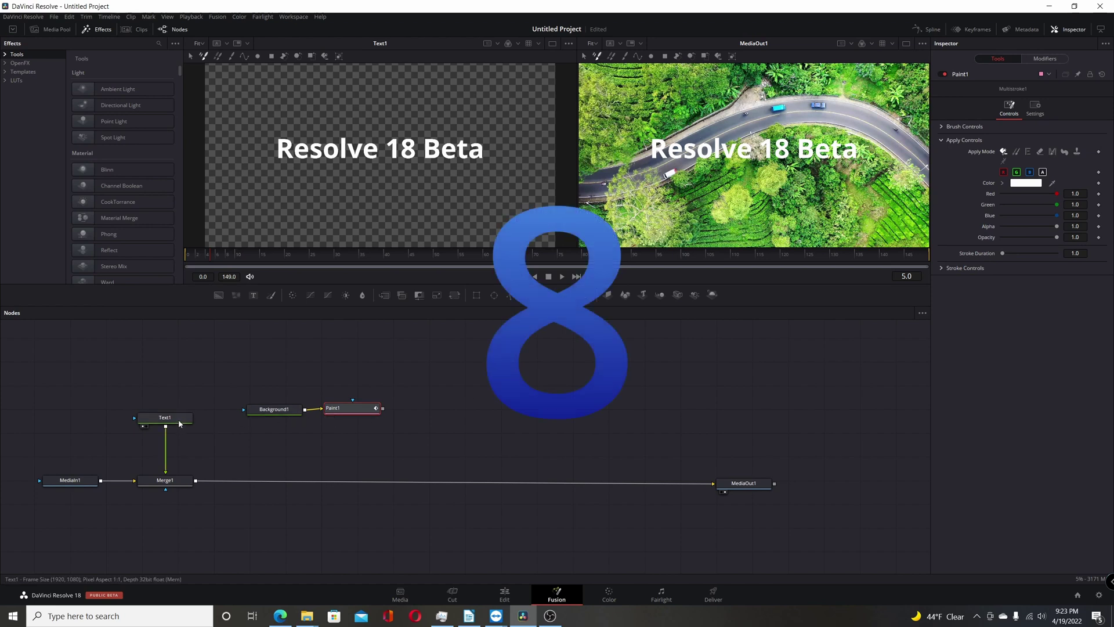
Change the Text1 colour of the Resolve 18 Beta text to blue
mouse_move(179, 424)
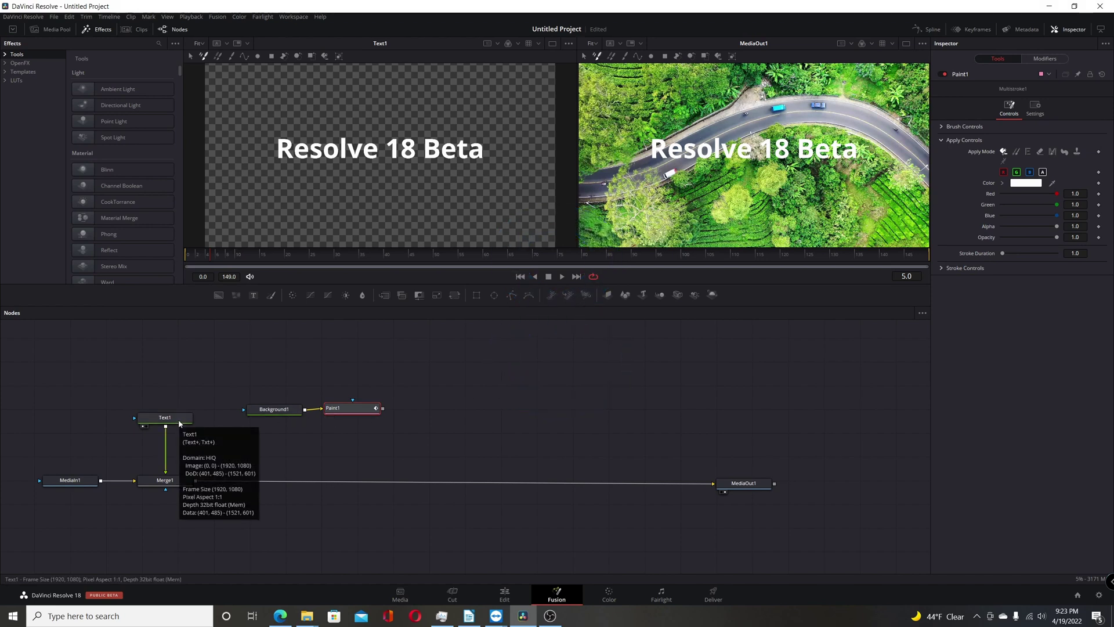
left_click(180, 421)
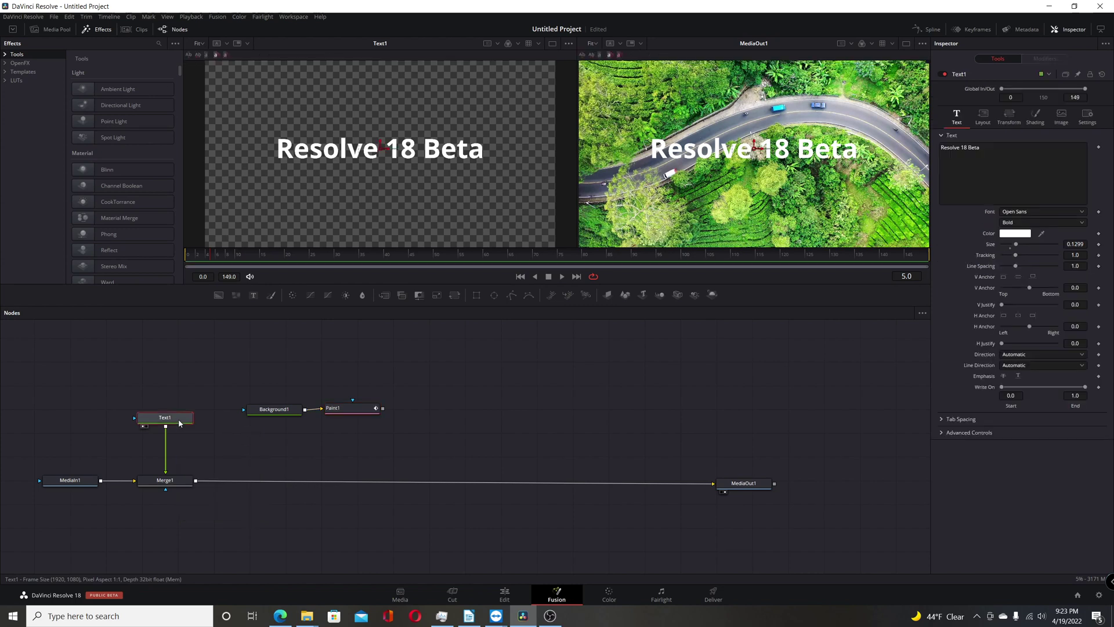
left_click(1009, 234)
left_click_drag(605, 217, 724, 274)
left_click_drag(723, 332, 705, 319)
left_click(764, 445)
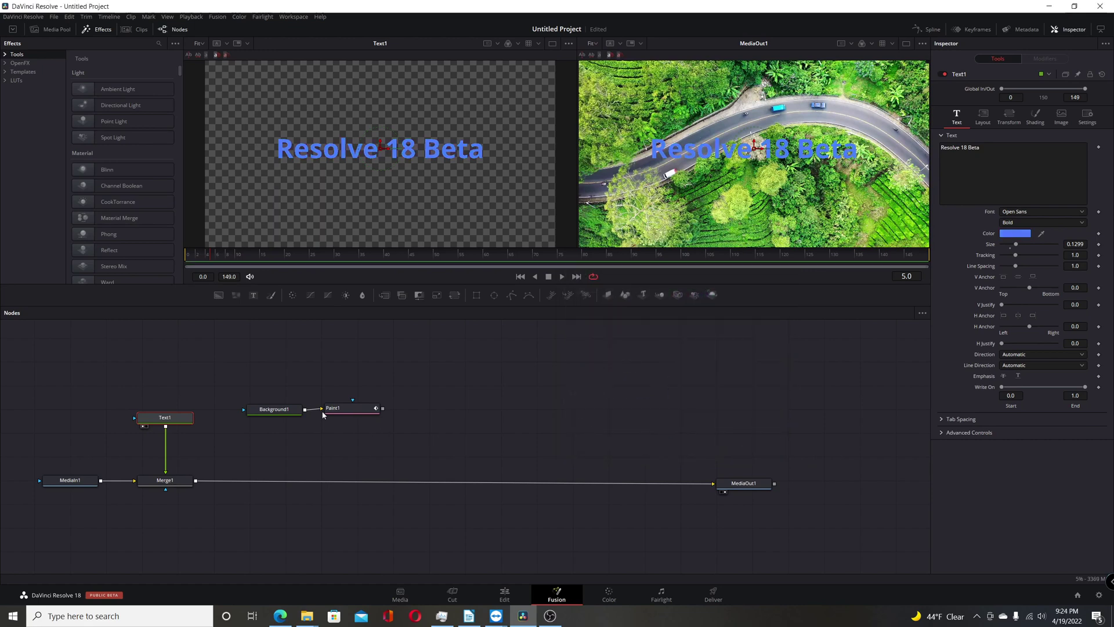
Set Background1's colour to green #207611
left_click(288, 412)
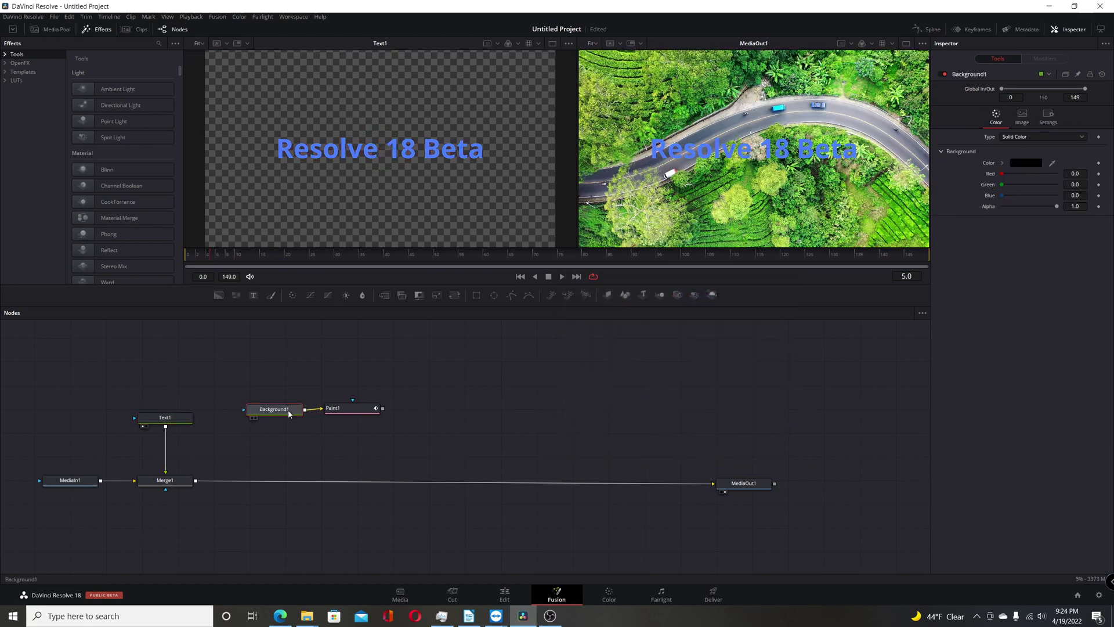
key("2")
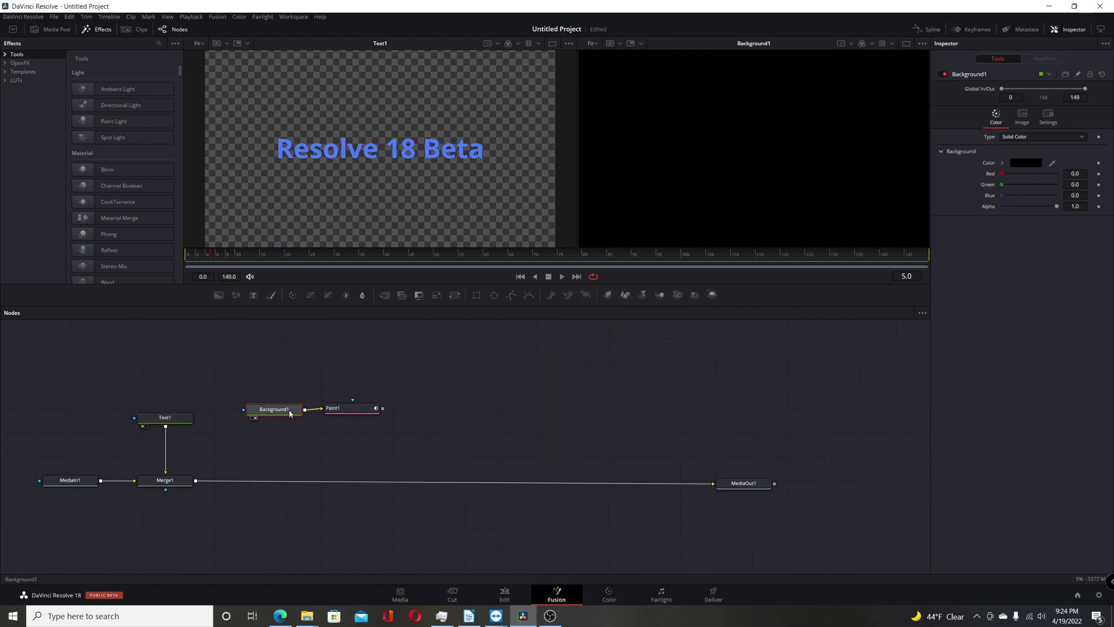
left_click(1025, 162)
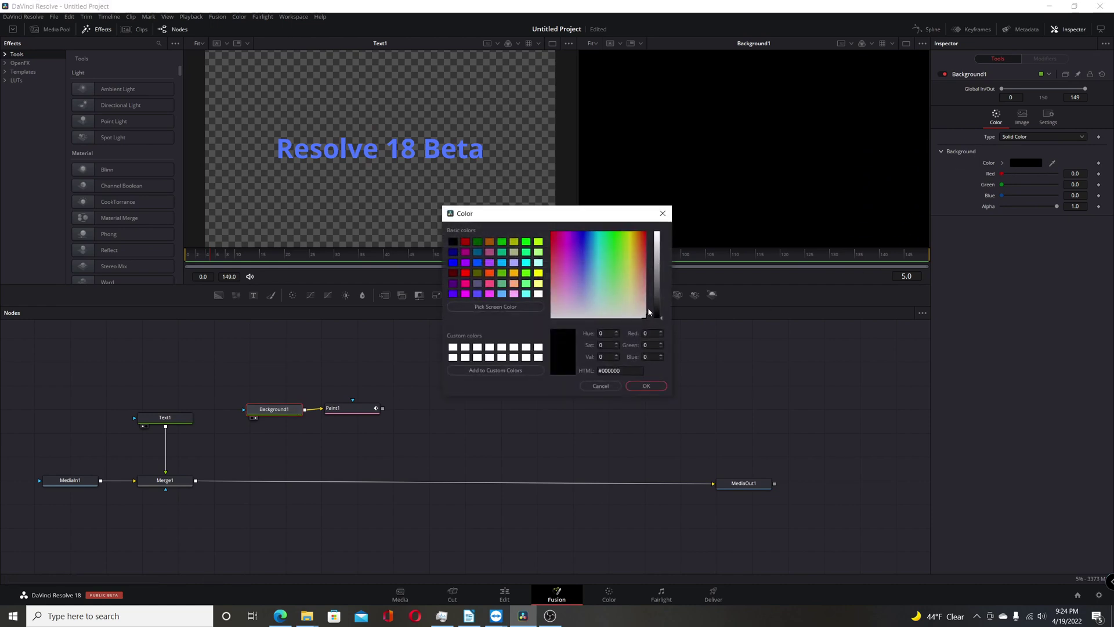
left_click_drag(656, 308, 669, 277)
mouse_move(606, 255)
left_mouse_down()
mouse_move(603, 272)
mouse_move(598, 249)
mouse_move(617, 247)
left_mouse_up()
left_click(645, 385)
Paint a single stroke across the green background in Paint1 and delete the empty Stroke2
left_click(345, 413)
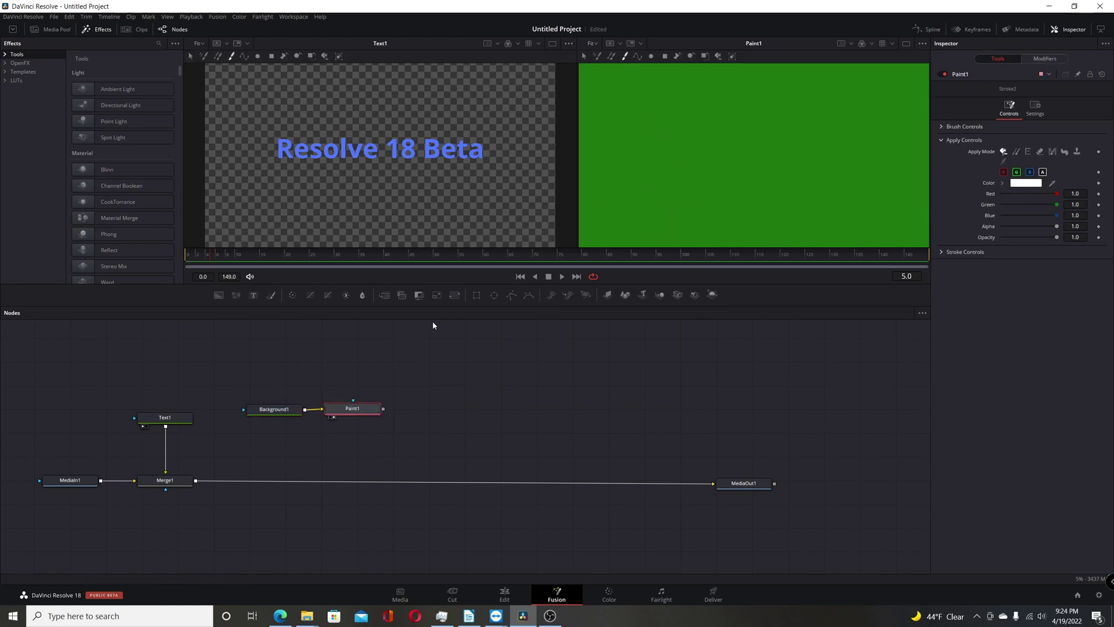
left_click(625, 56)
mouse_move(626, 88)
left_mouse_down()
mouse_move(699, 168)
mouse_move(783, 192)
left_mouse_up()
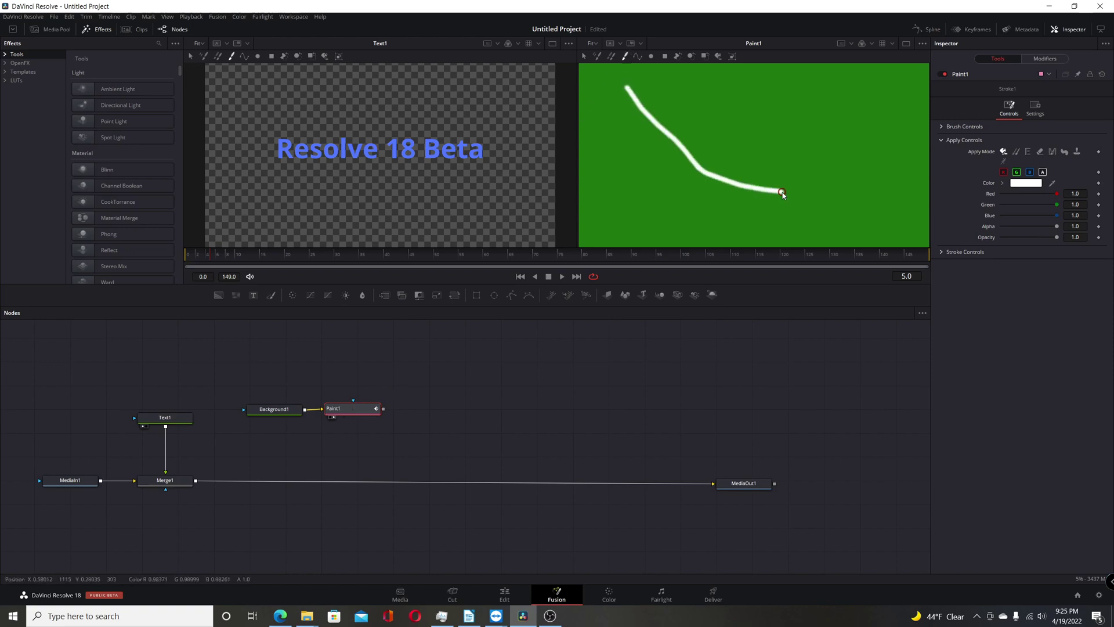
left_click(1037, 58)
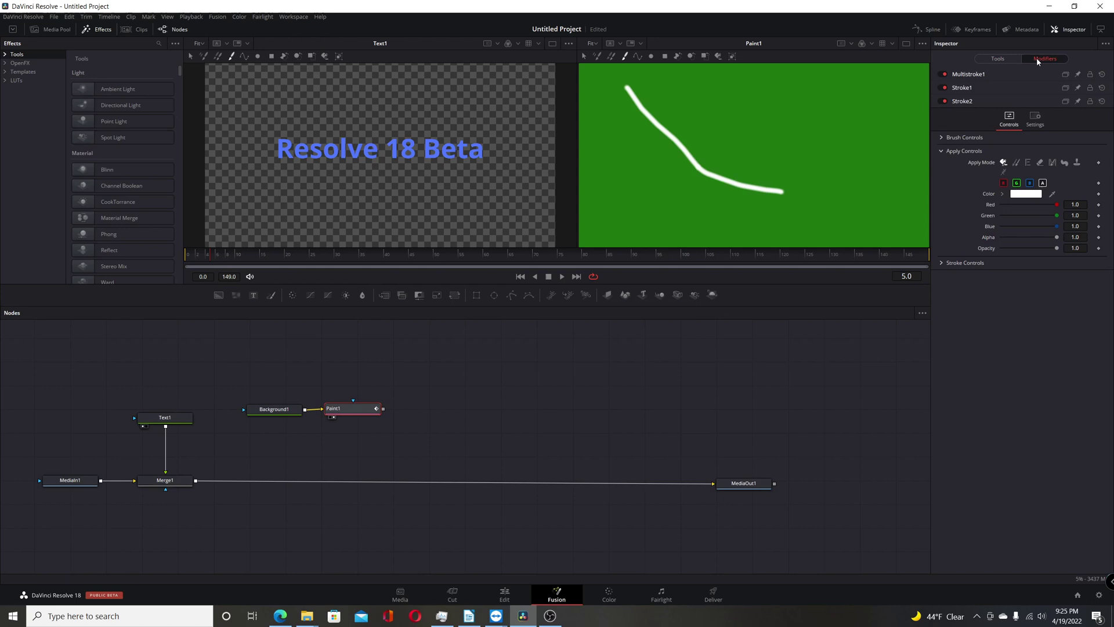
left_click(954, 89)
Set Stroke1's colour to pink #ff215c
left_click(961, 87)
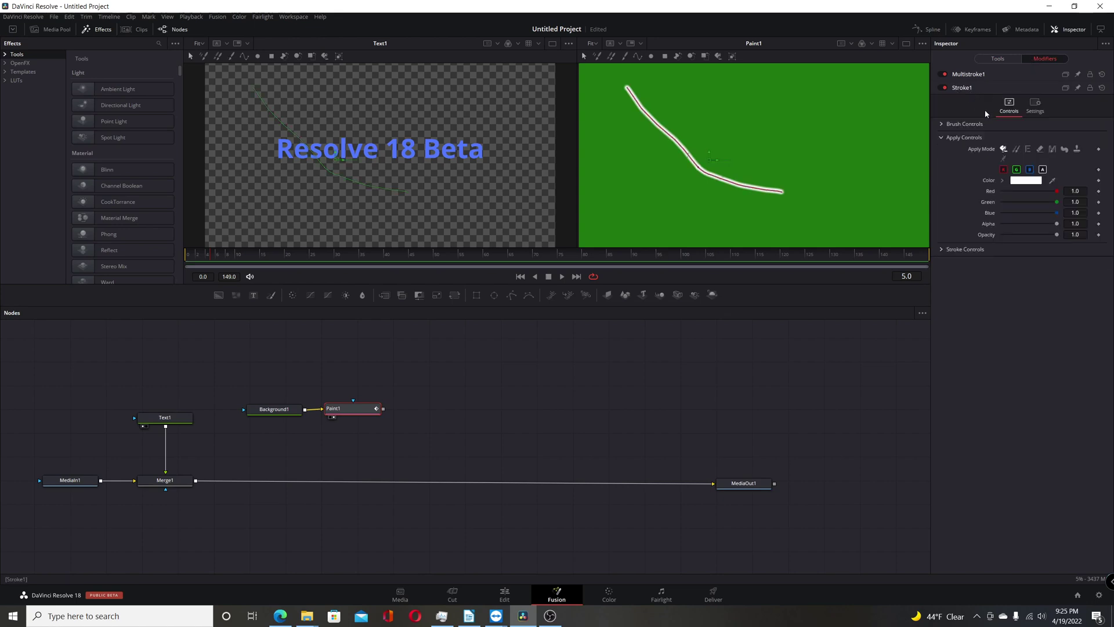
left_click(1025, 180)
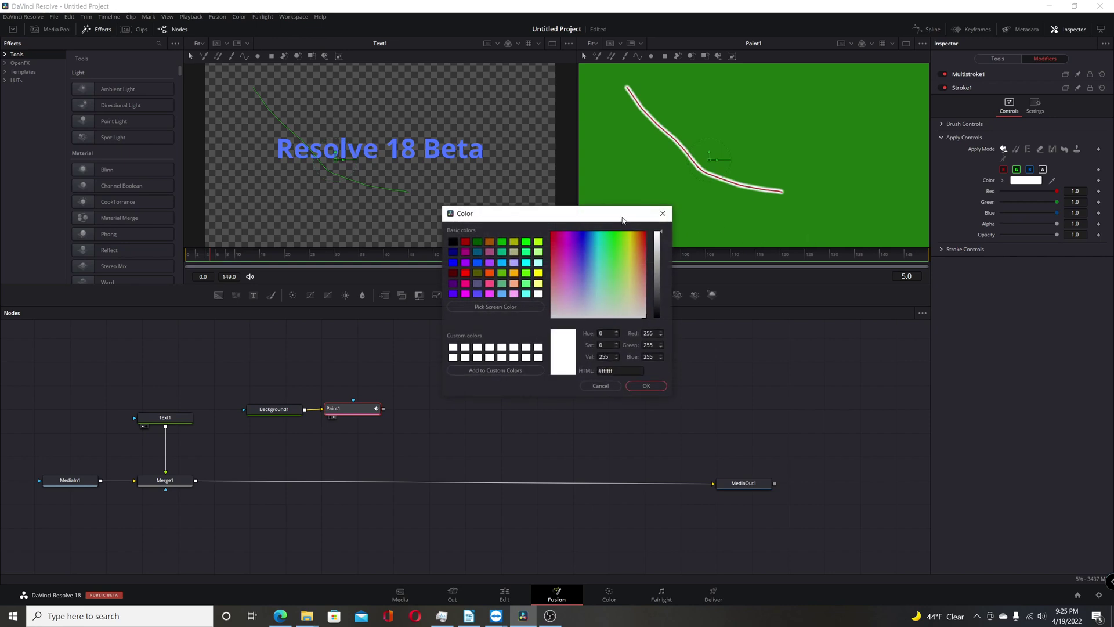
left_click_drag(627, 218, 635, 276)
left_click(614, 324)
mouse_move(614, 327)
left_mouse_down()
mouse_move(607, 297)
mouse_move(564, 298)
left_mouse_up()
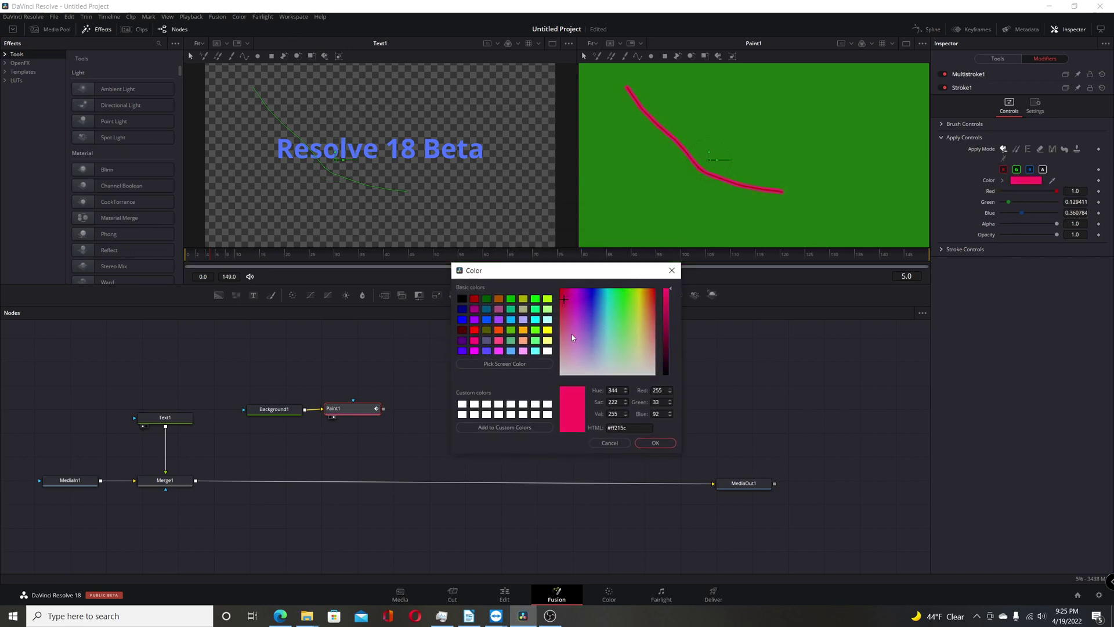
left_click(656, 443)
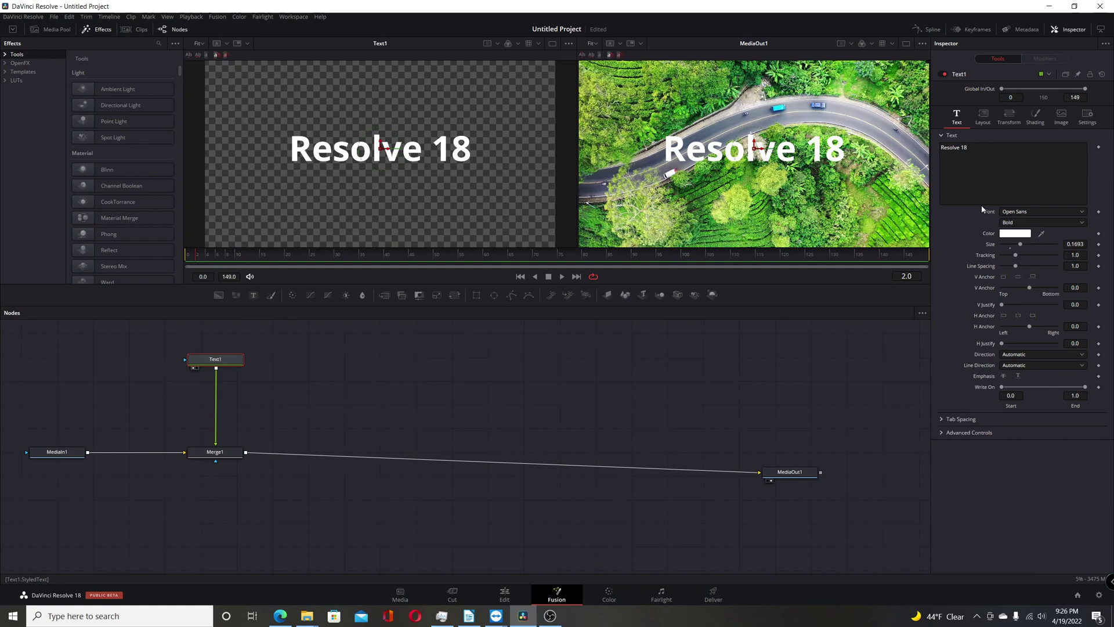
Show Text1's Shading elements and switch on the Black Shadow element
left_click(1036, 118)
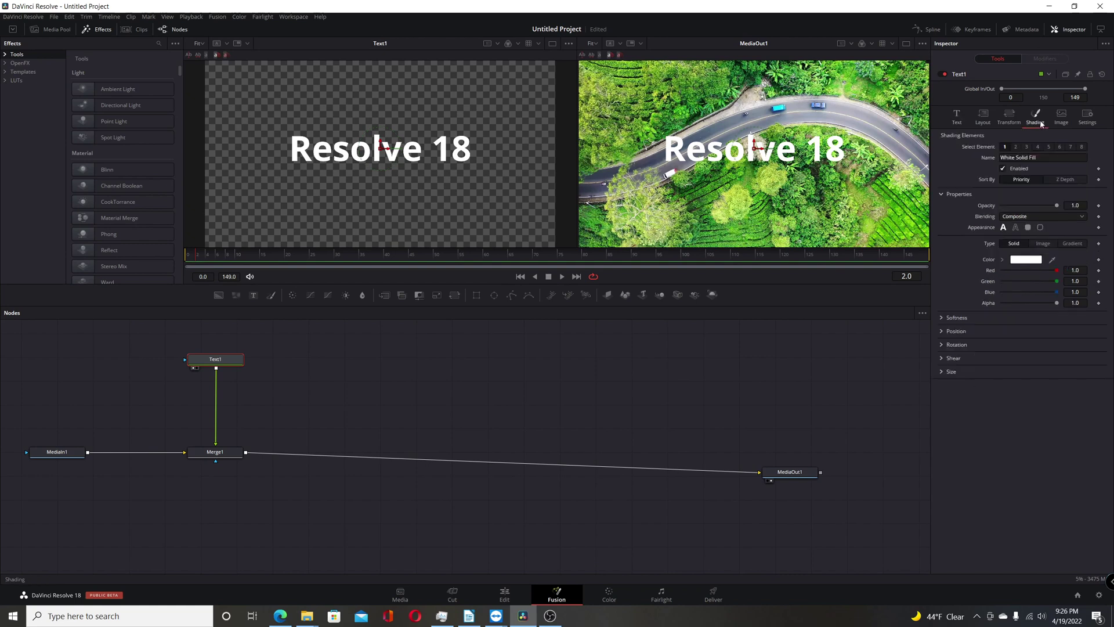
left_click(1015, 148)
left_click(1026, 148)
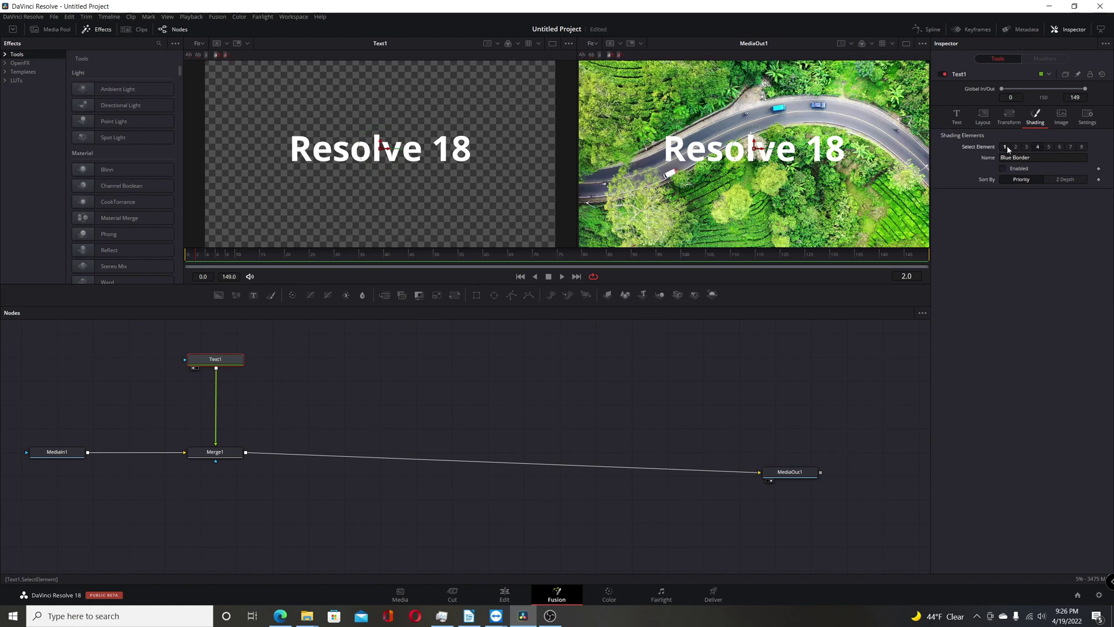
left_click(1005, 147)
left_click(1026, 146)
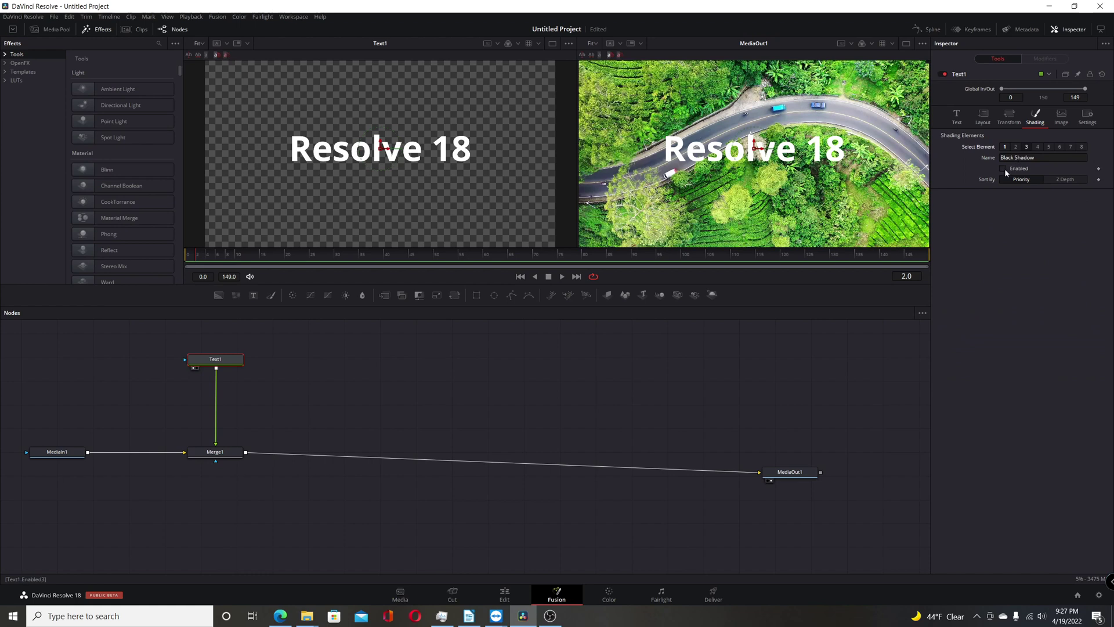
left_click(1003, 169)
Switch the Black Shadow off again and return to the White Solid Fill element
left_click(1015, 147)
left_click(1027, 147)
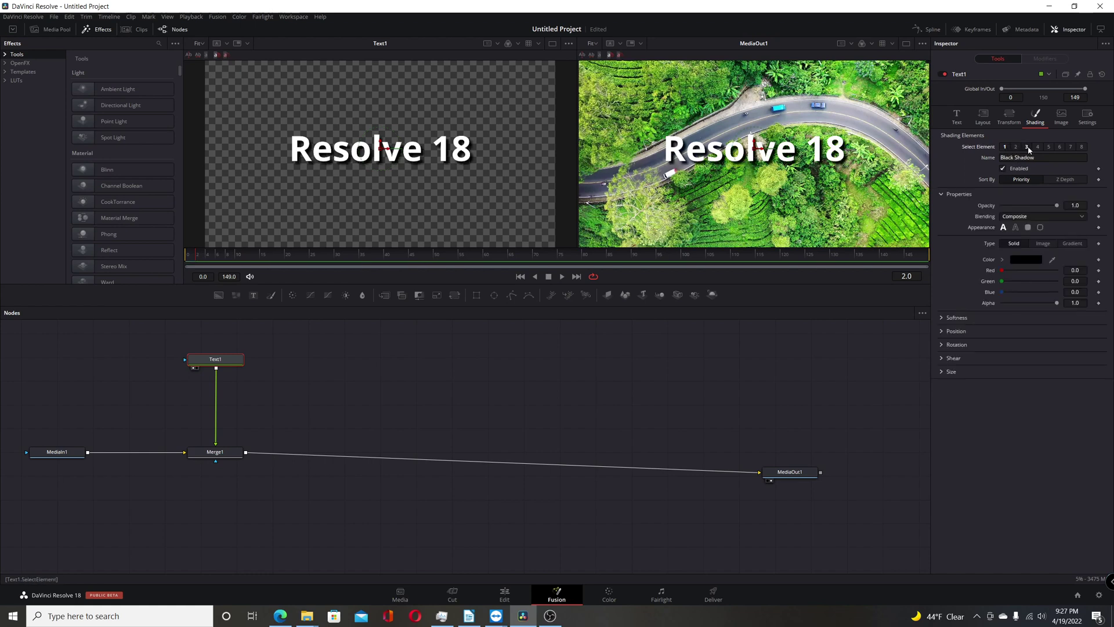
left_click(1003, 169)
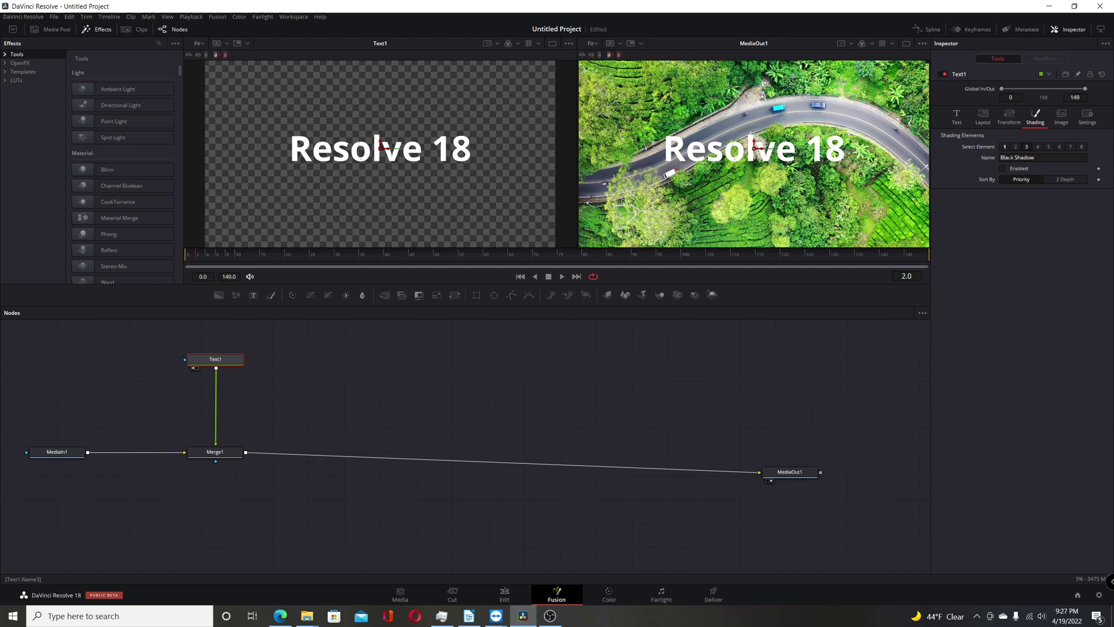
left_click(1015, 146)
left_click(1006, 147)
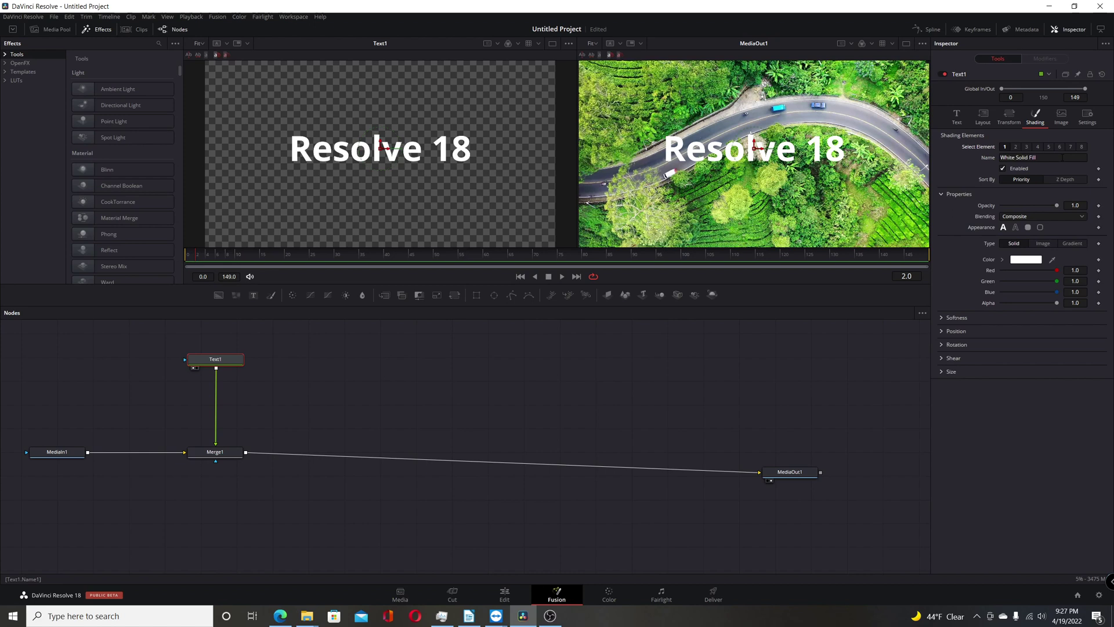
key("ctrl+z")
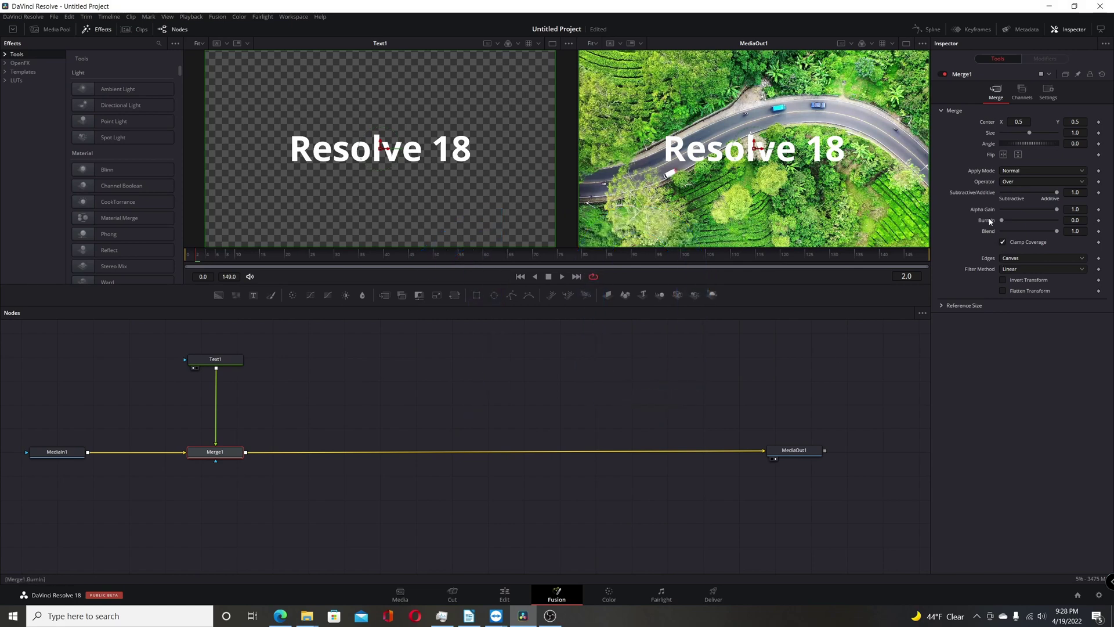
Browse Merge1's Apply Mode and Operator lists, leaving them at Normal and Over
left_click(1004, 172)
scroll(1026, 261, "down", 5)
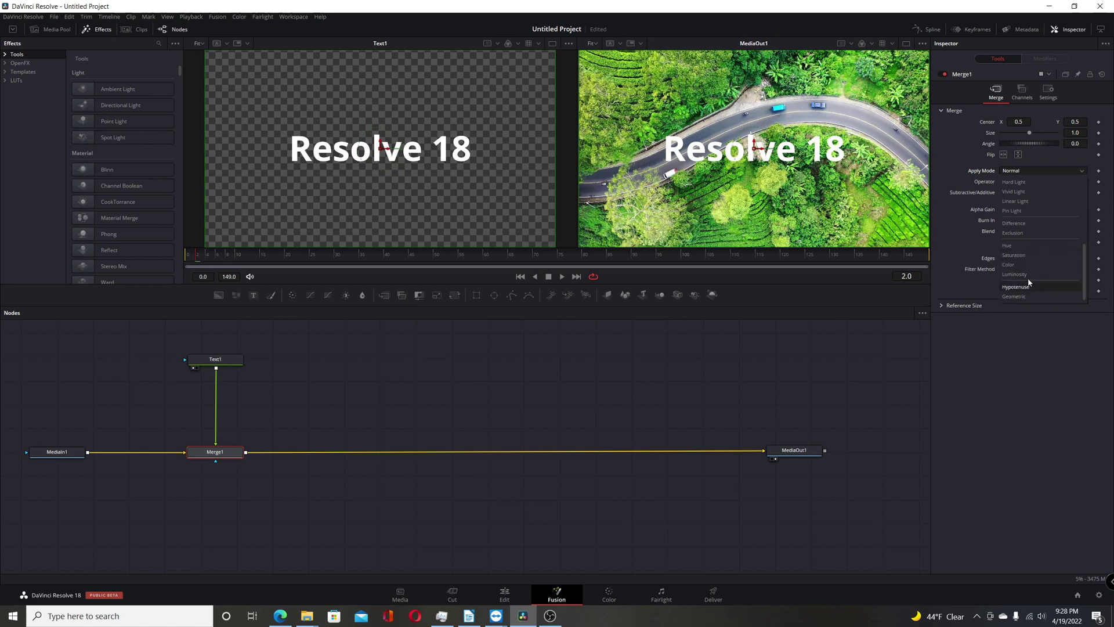
scroll(1025, 267, "up", 5)
left_click(1026, 170)
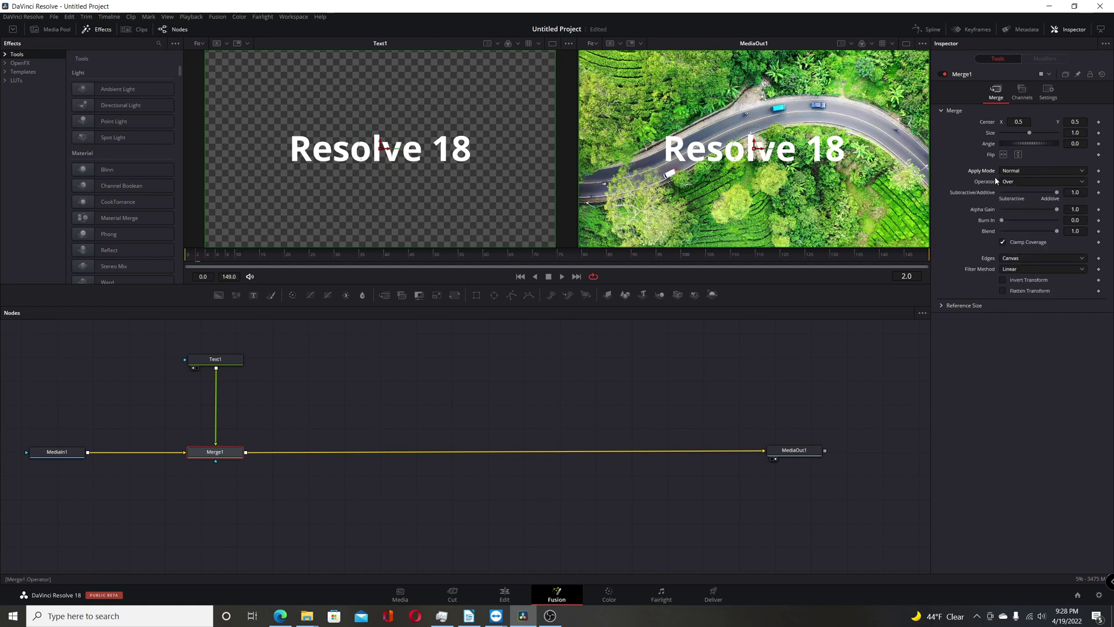
left_click(1007, 182)
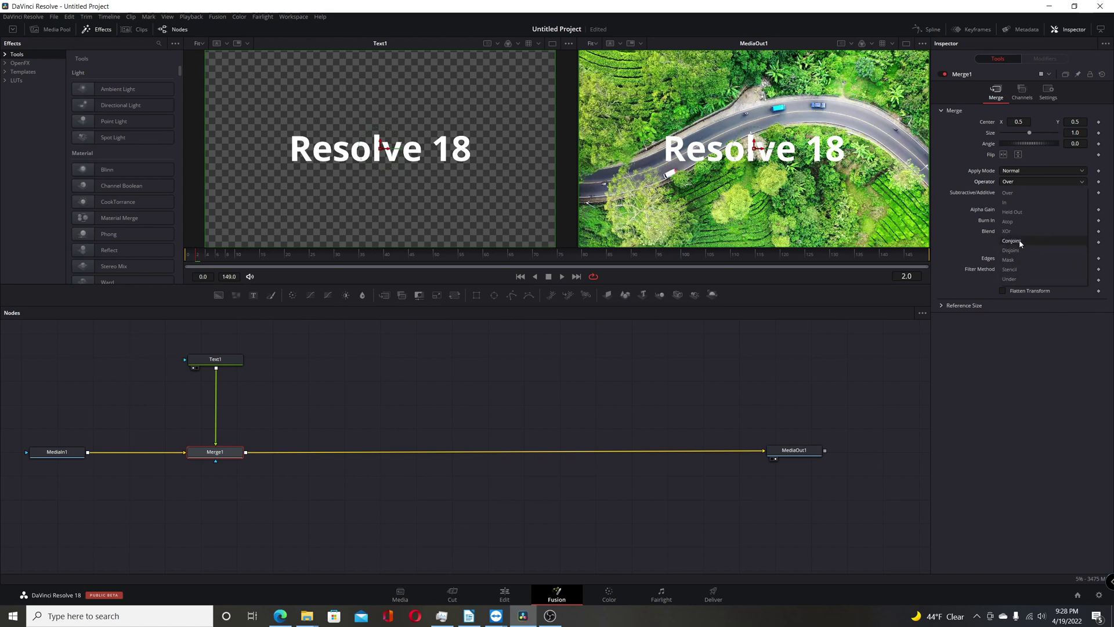
left_click(1005, 194)
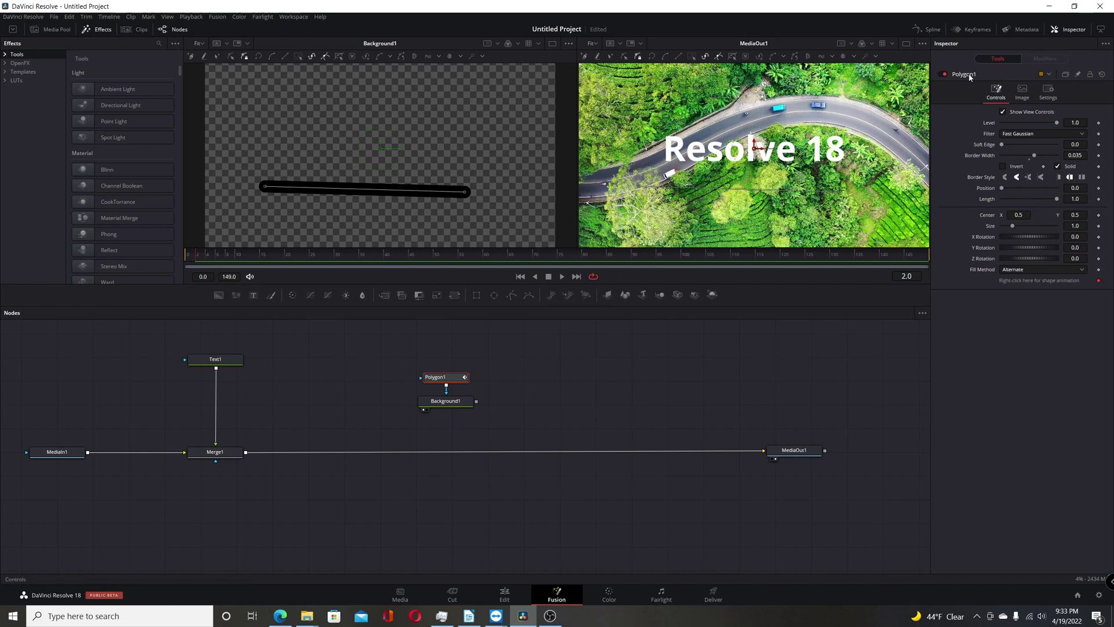
Insert a Custom Poly modifier on Polygon1's polyline and check its Controls and Polyline settings
right_click(1020, 281)
mouse_move(1054, 354)
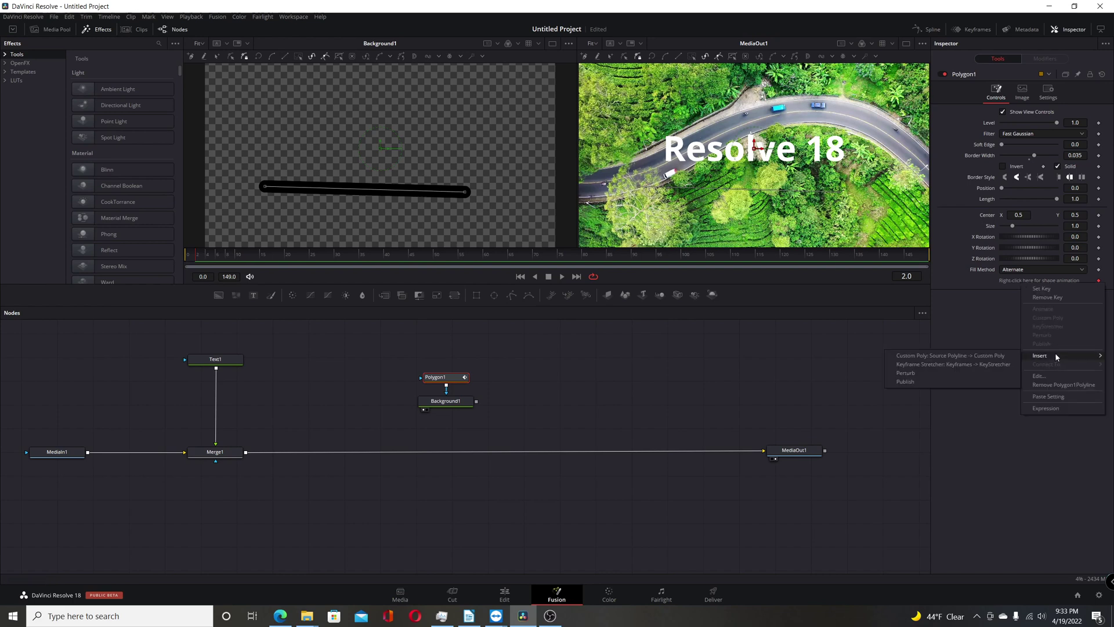
left_click(940, 359)
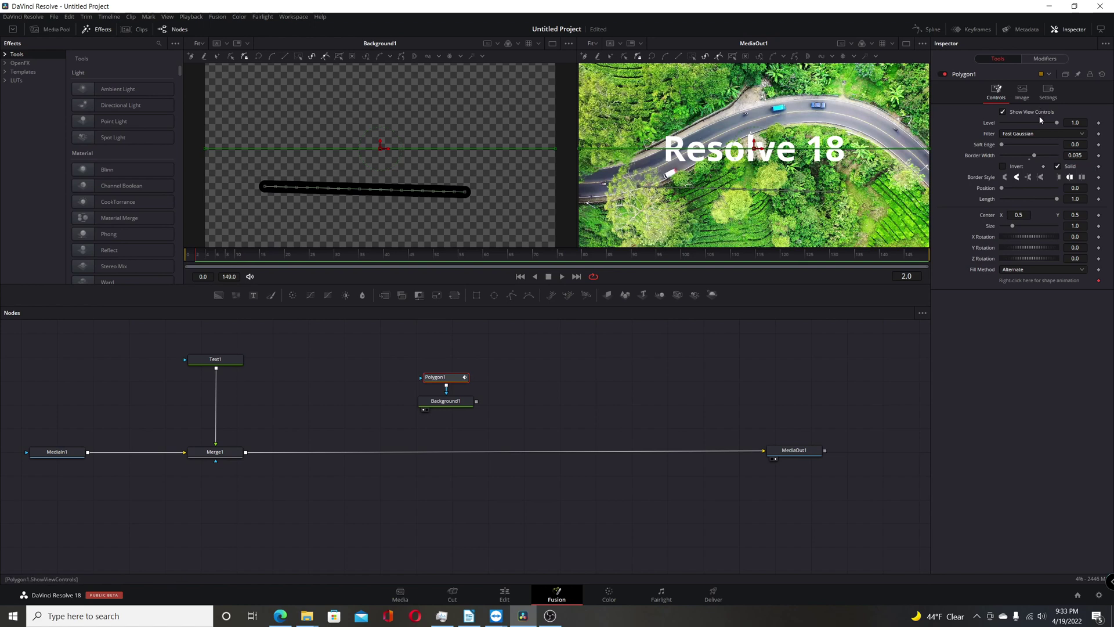
left_click(1044, 58)
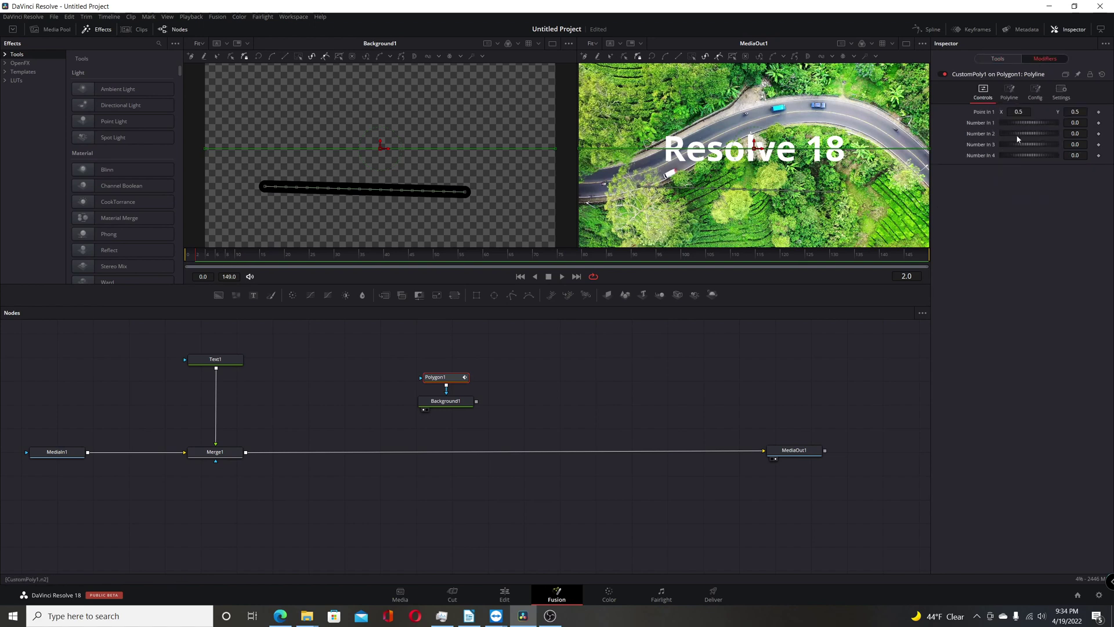
left_click(1010, 97)
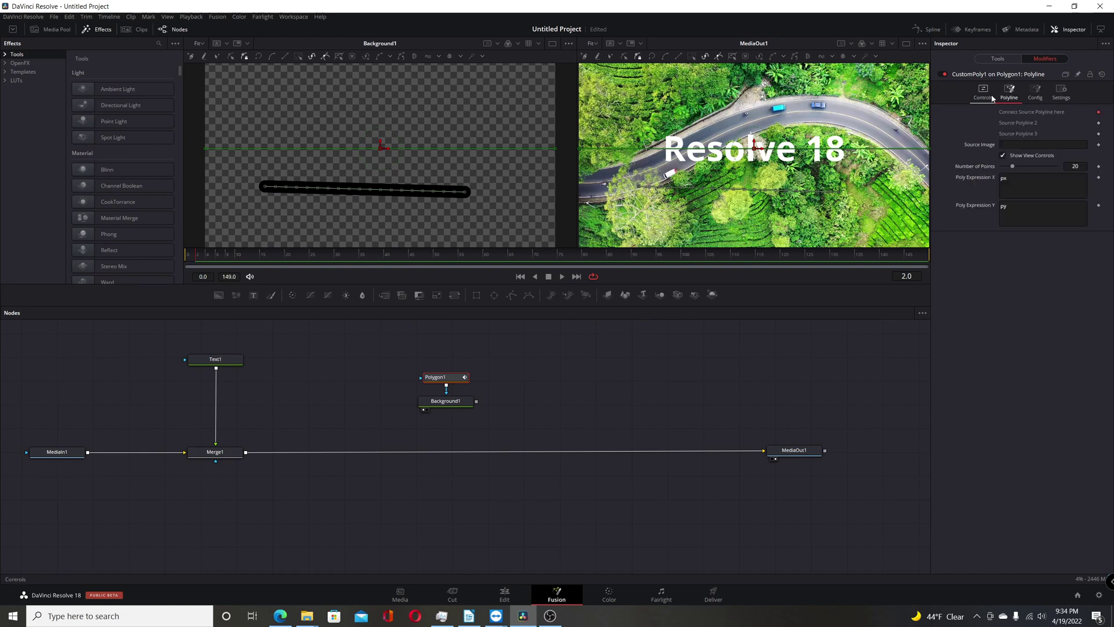
left_click(986, 98)
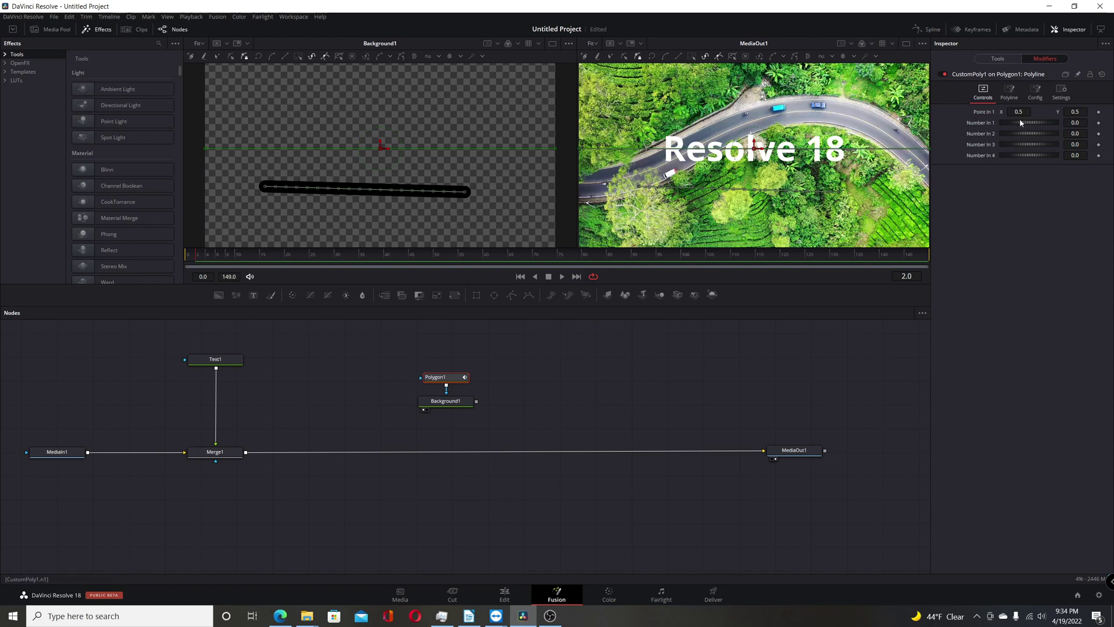
Reduce the Custom Poly to 10 points and drag its polyline points to bend the stroke into curves
left_click(1014, 97)
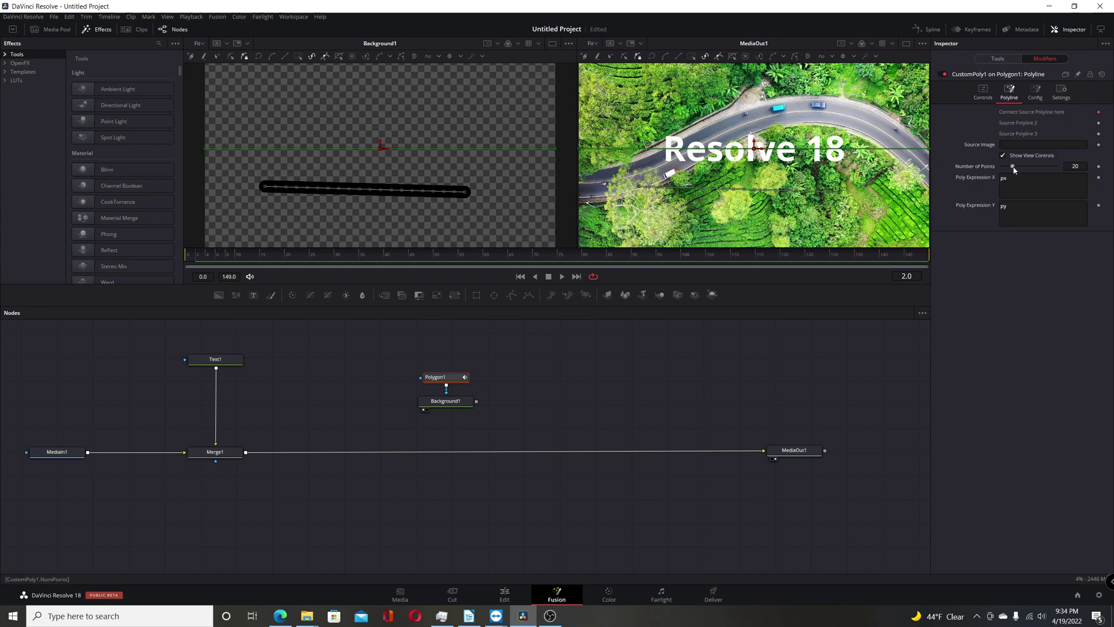
left_click_drag(1014, 170, 1010, 174)
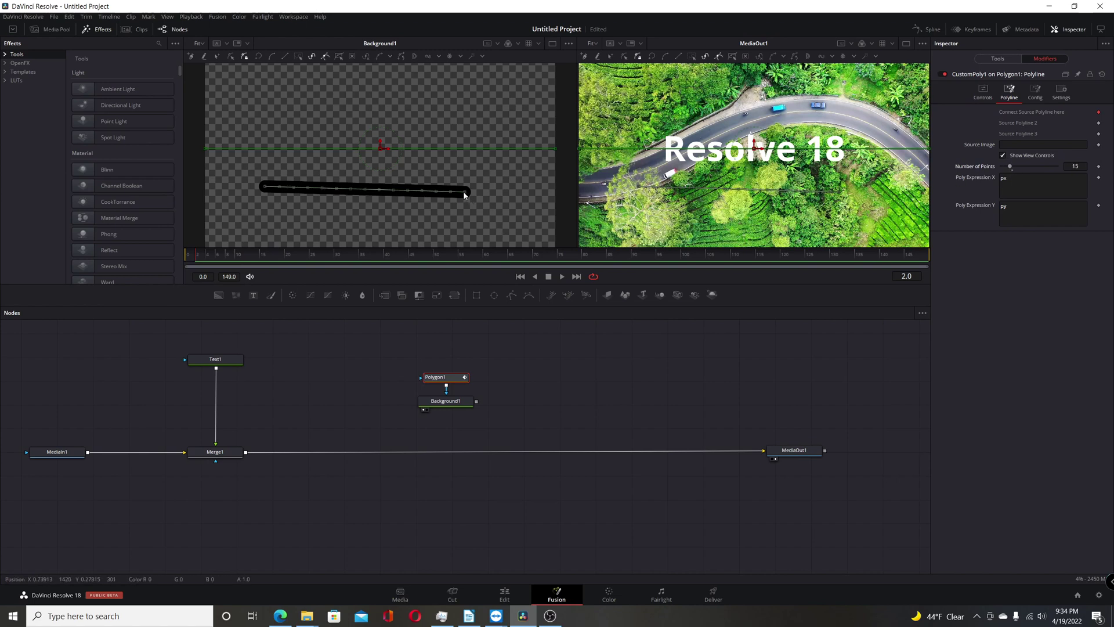
mouse_move(462, 192)
left_mouse_down()
mouse_move(444, 215)
mouse_move(457, 214)
left_mouse_up()
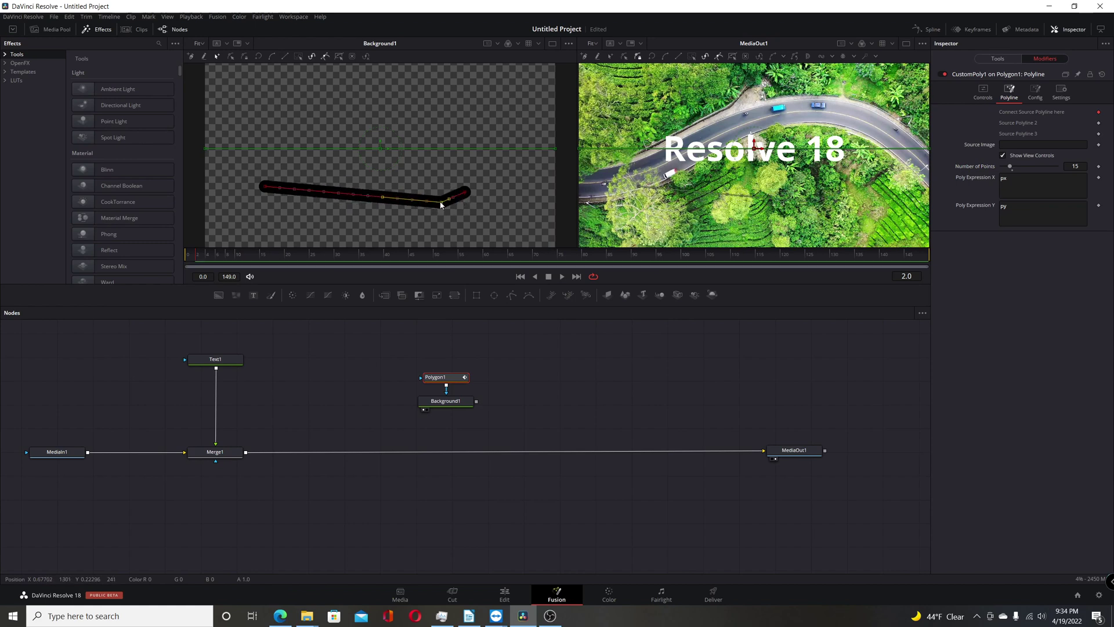
left_click_drag(440, 203, 439, 194)
left_click_drag(420, 149, 444, 170)
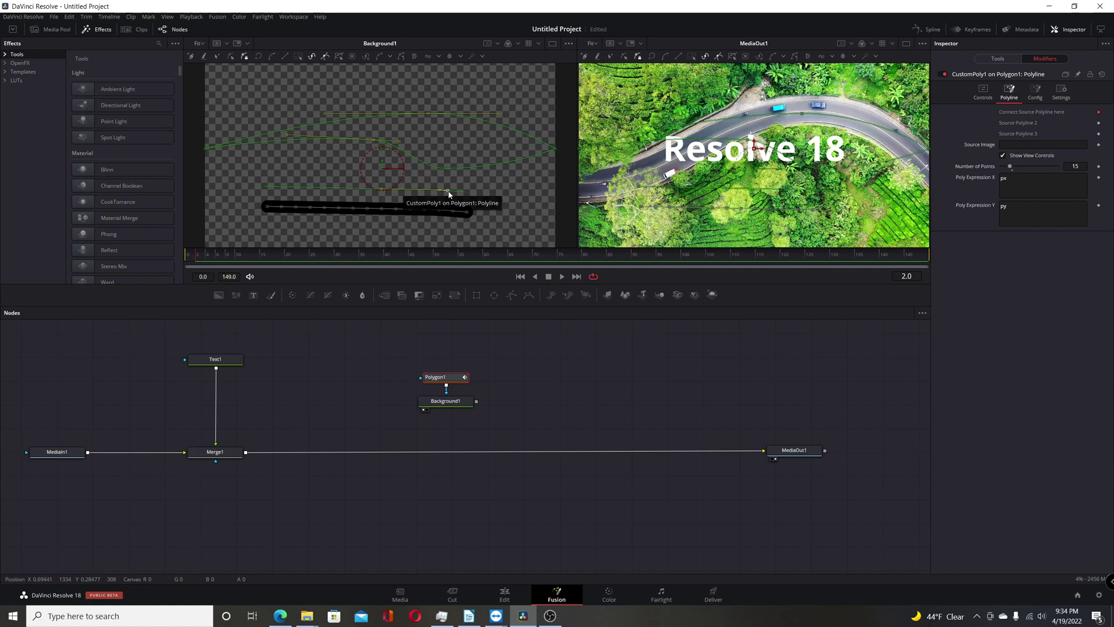
left_click_drag(449, 193, 459, 184)
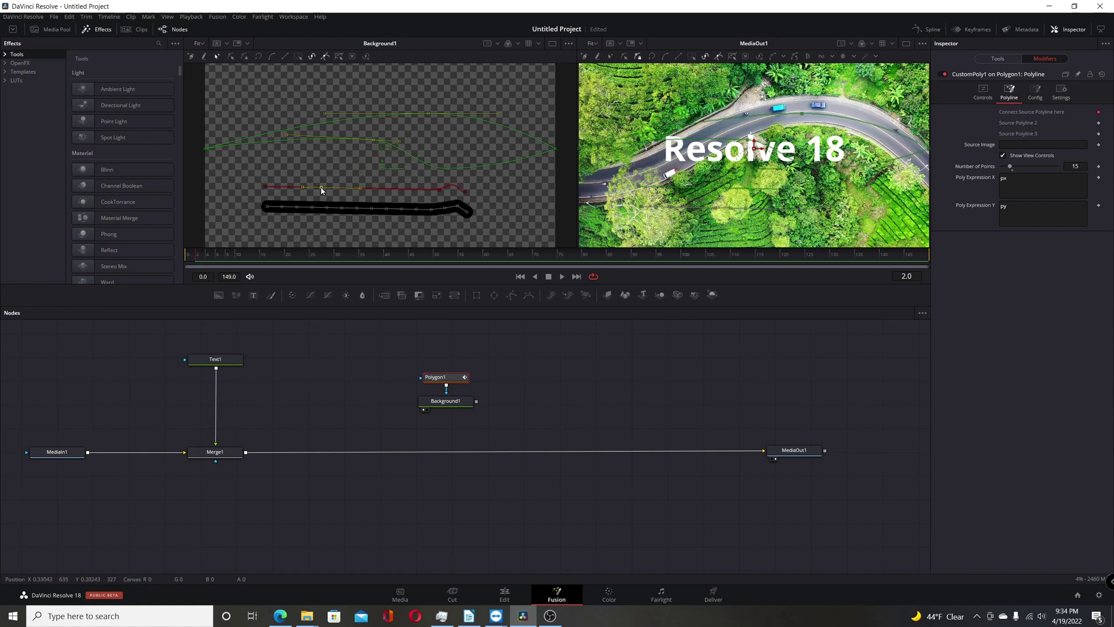
mouse_move(322, 188)
left_mouse_down()
mouse_move(325, 173)
mouse_move(290, 166)
mouse_move(450, 169)
mouse_move(360, 159)
mouse_move(323, 174)
mouse_move(440, 170)
mouse_move(324, 178)
left_mouse_up()
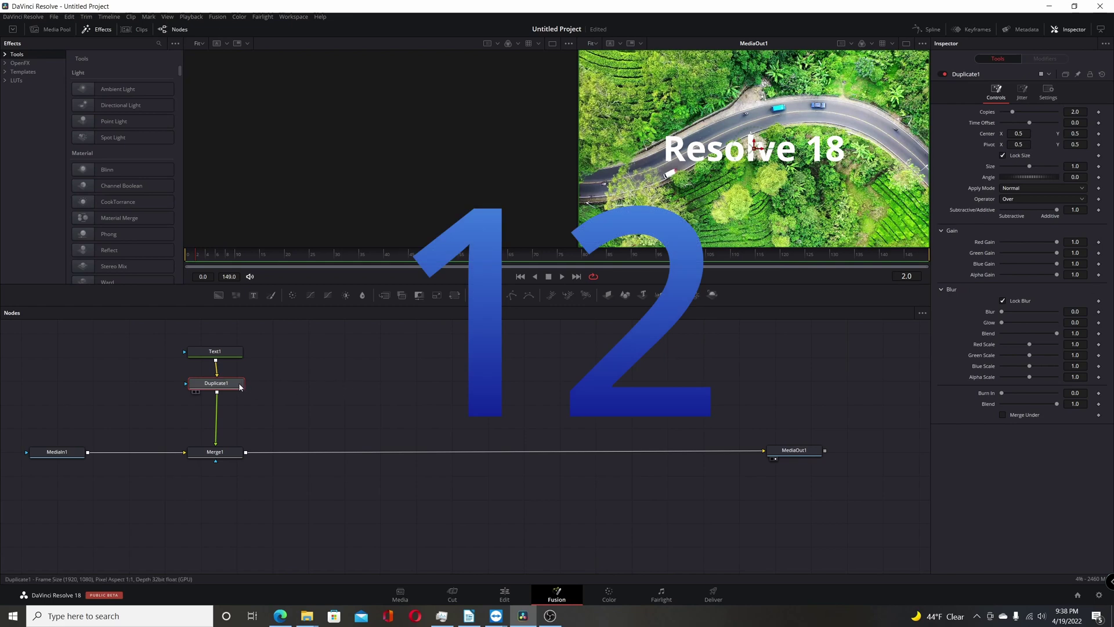
Show Duplicate1 in the viewer, shift the second Resolve 18 title copy right and blur it
key("1")
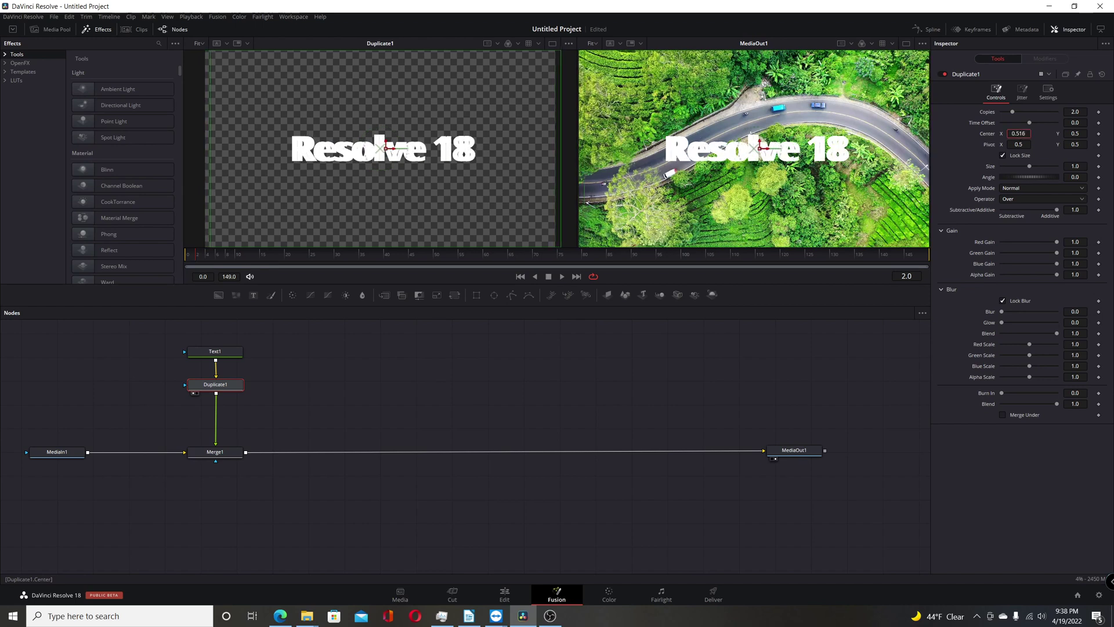
left_click_drag(1018, 134, 1046, 135)
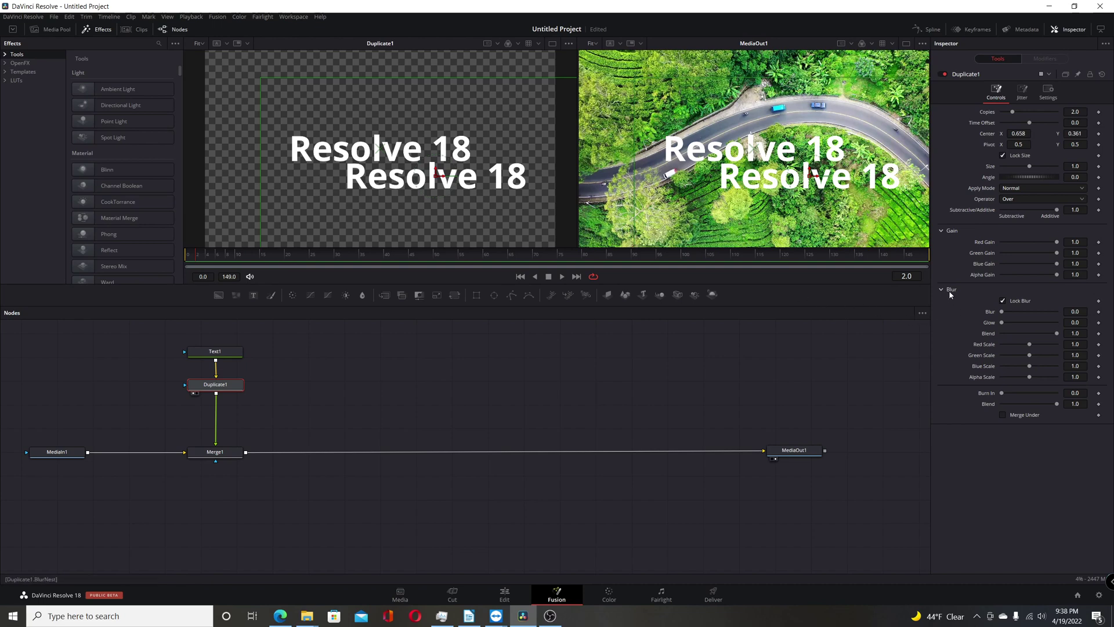
mouse_move(1001, 312)
left_mouse_down()
mouse_move(1043, 312)
mouse_move(1014, 307)
mouse_move(1007, 323)
mouse_move(1018, 322)
left_mouse_up()
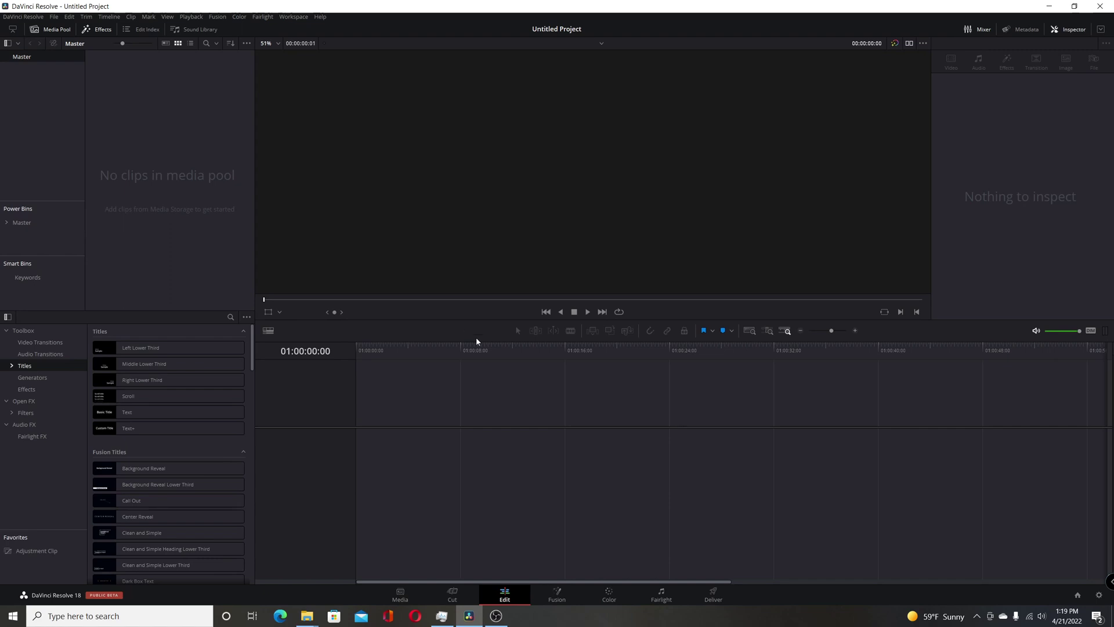
Open Project Settings and compare Presets with Master Settings, including the 2560 x 1440, 30 fps timeline
left_click(1098, 595)
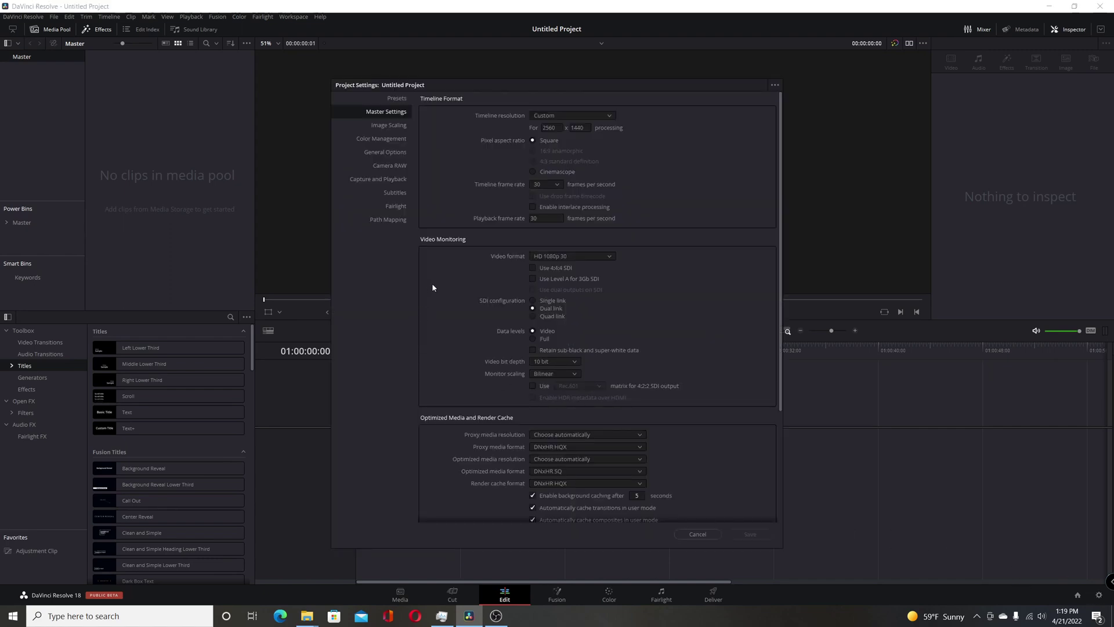
left_click(397, 98)
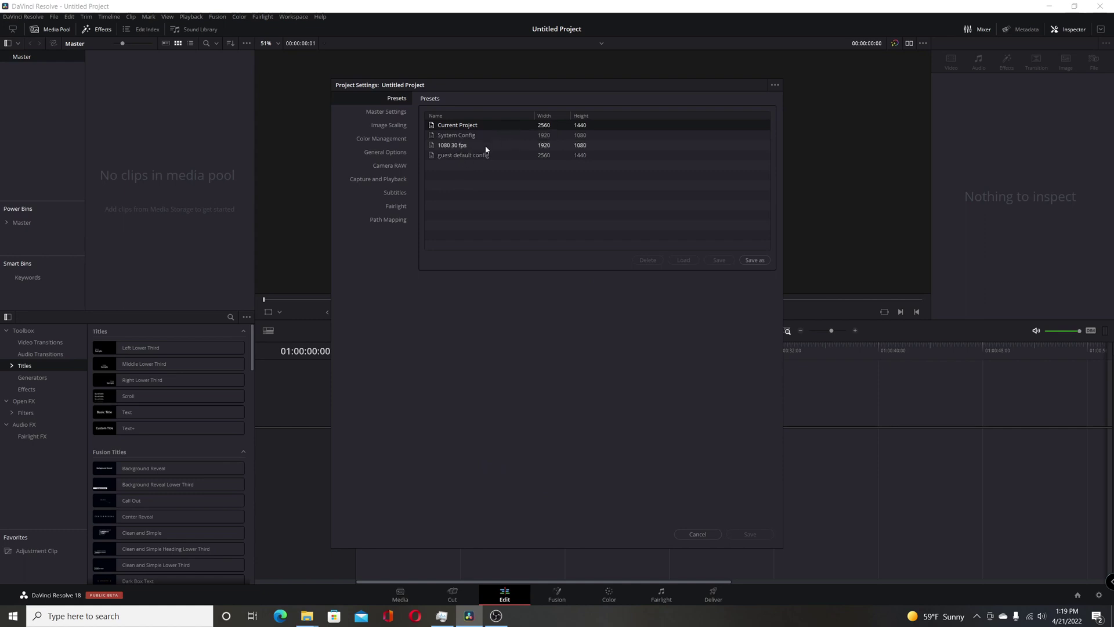
left_click(399, 114)
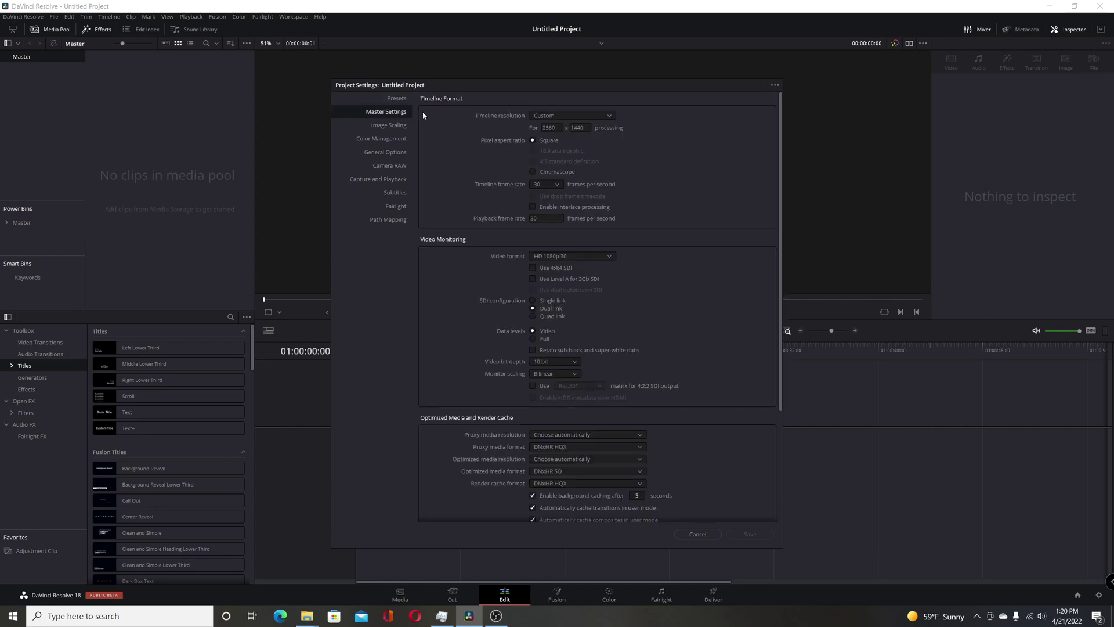
left_click(398, 99)
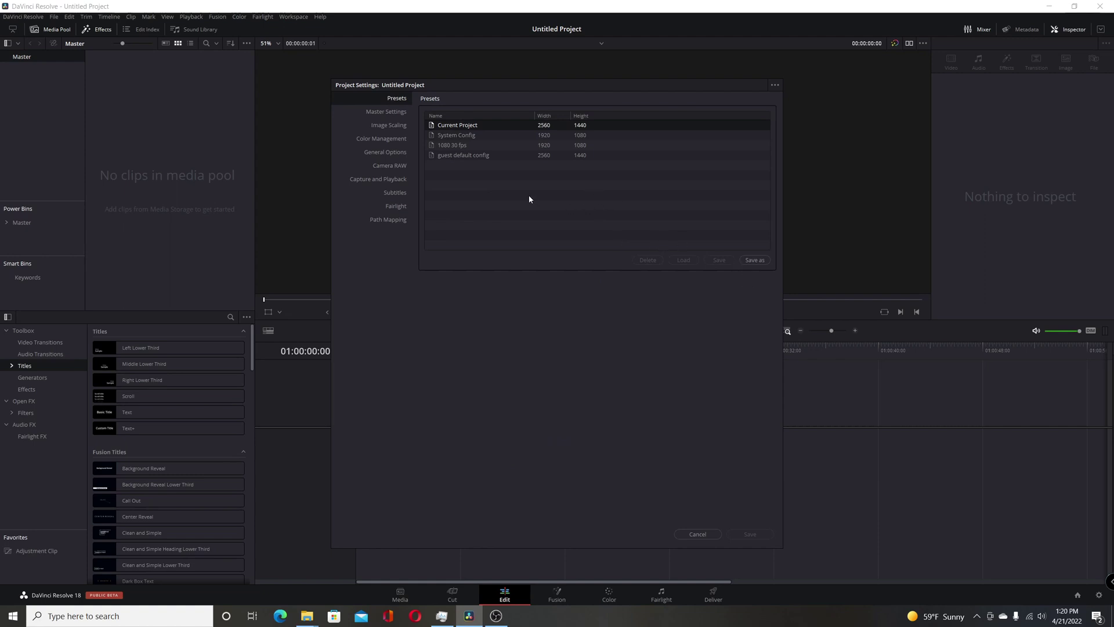
left_click(398, 114)
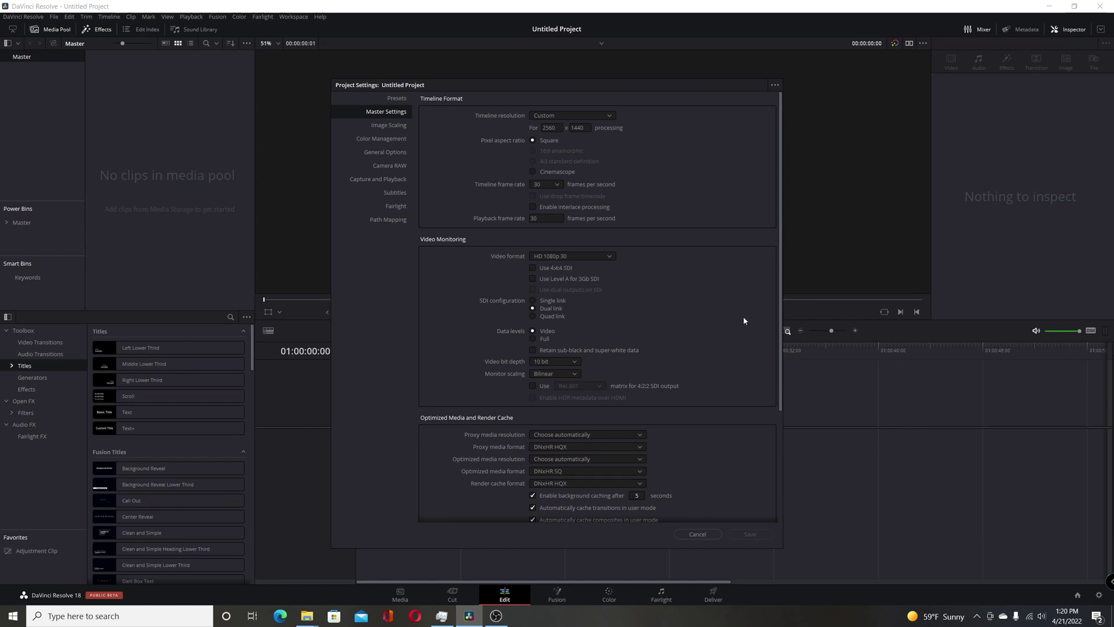
scroll(729, 329, "down", 2)
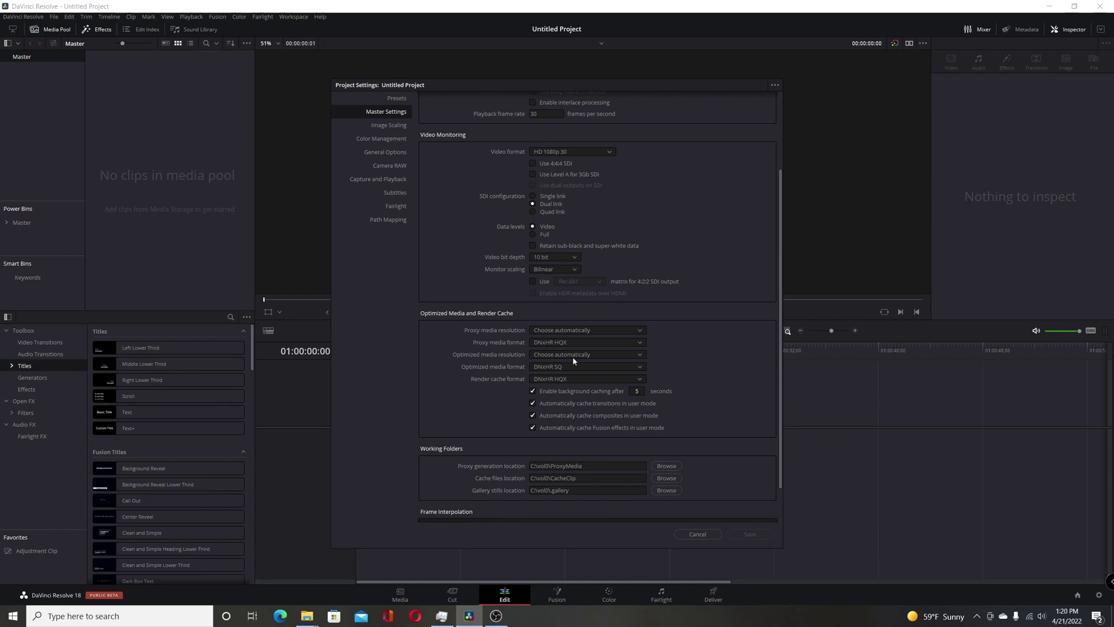
scroll(573, 361, "up", 4)
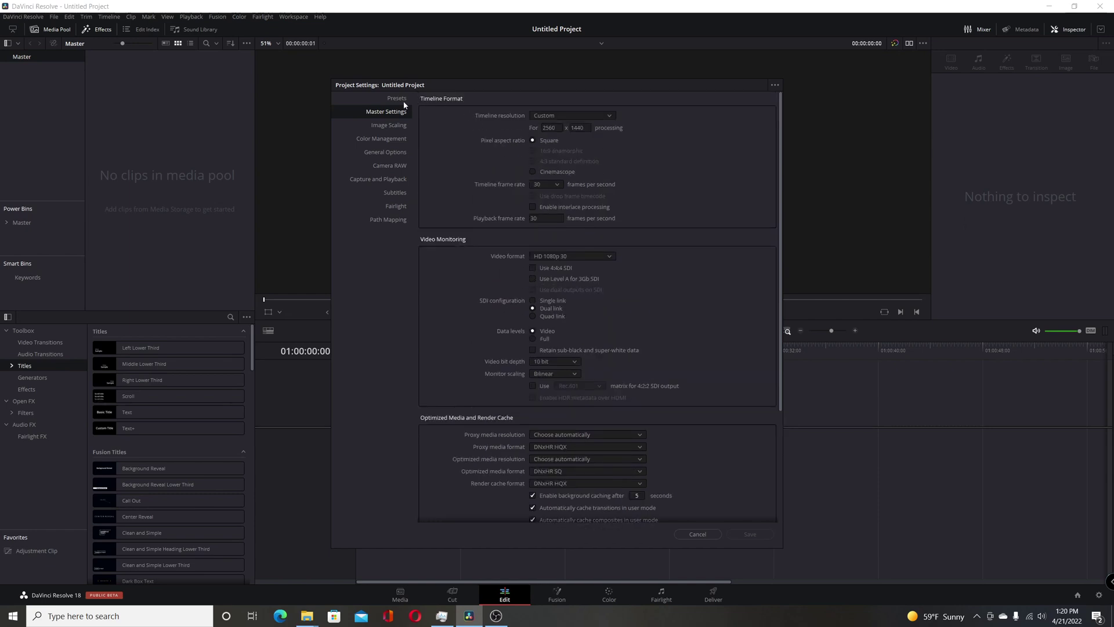
Cancel setting the current settings as the default preset, review Presets, and close Project Settings unsaved
left_click(774, 87)
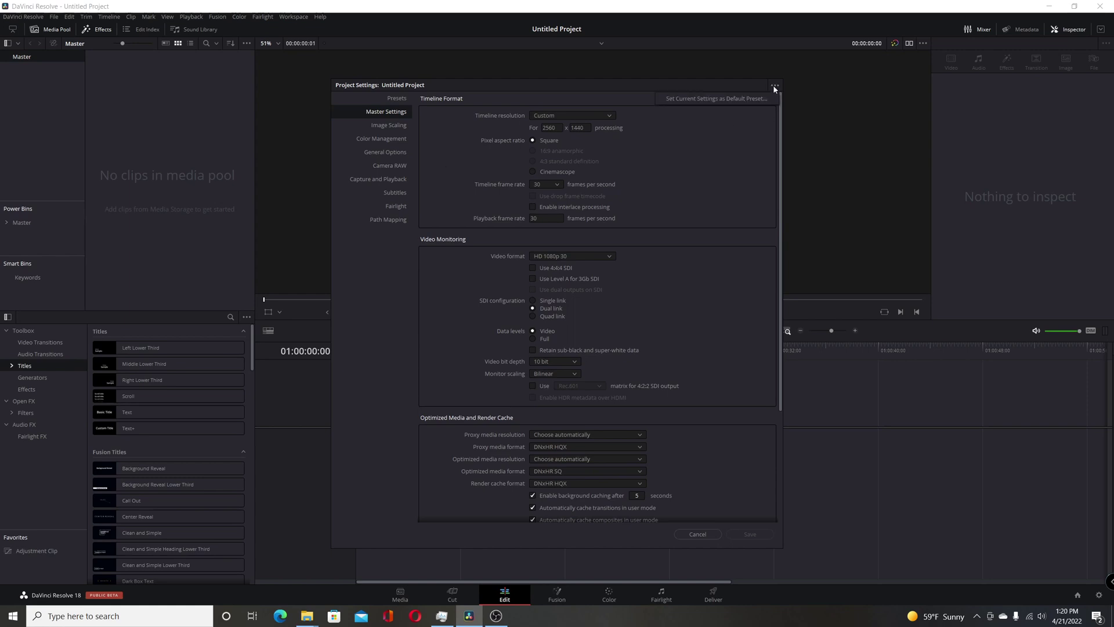
left_click(705, 102)
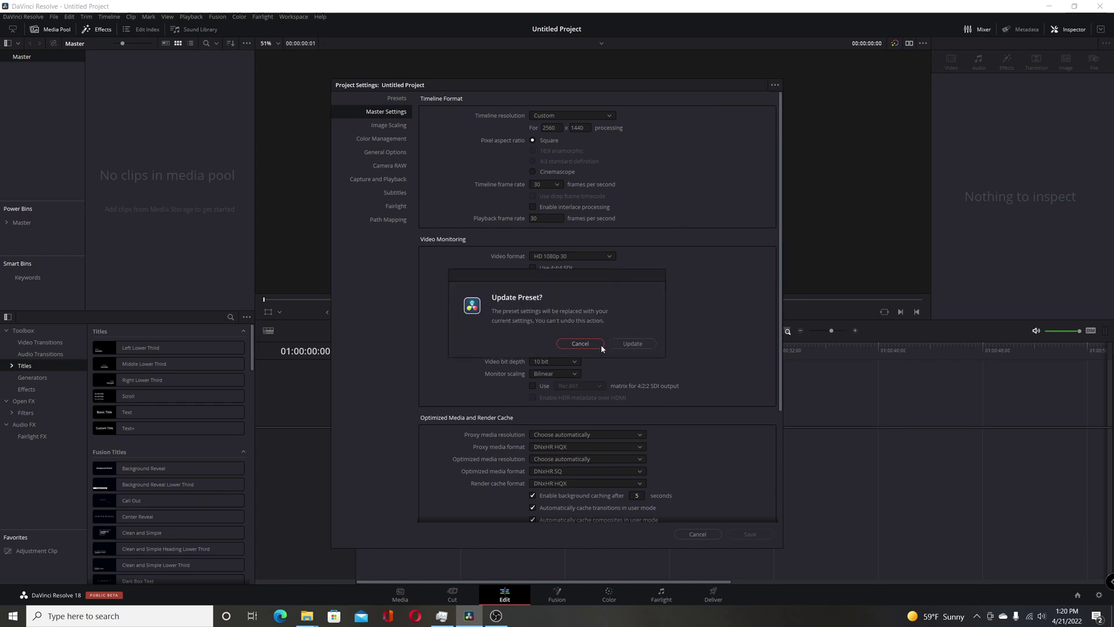
left_click(580, 343)
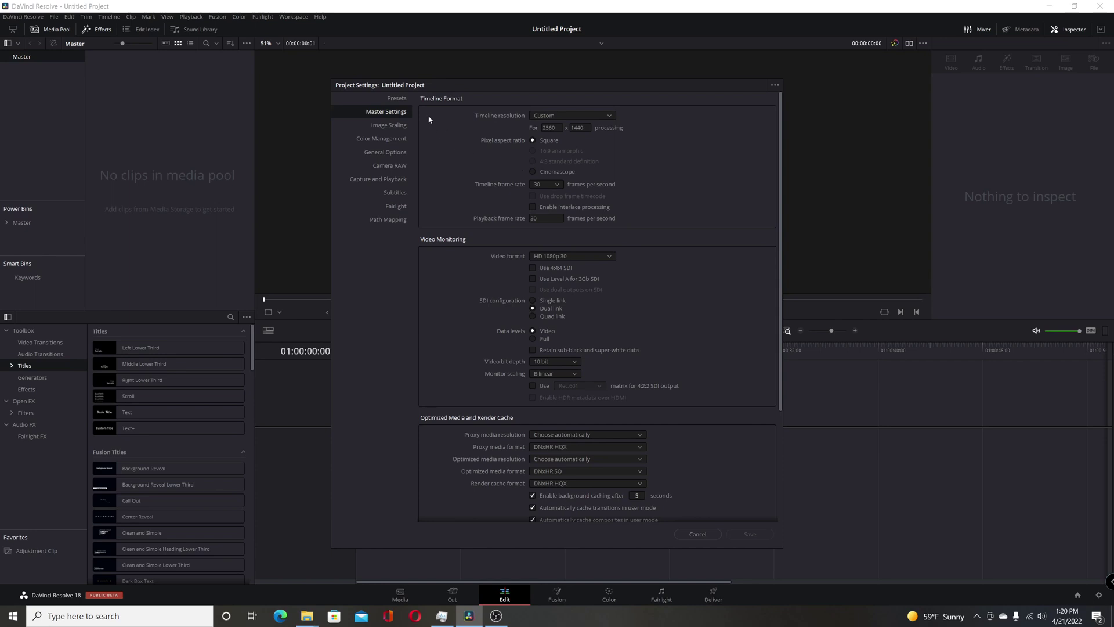
left_click(397, 98)
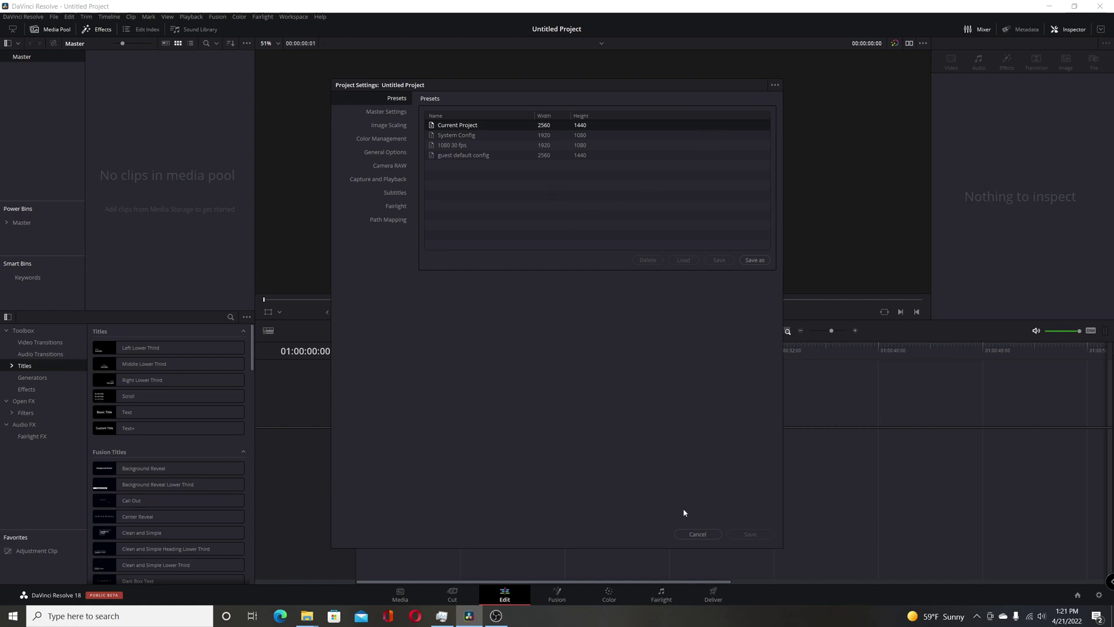
left_click(694, 534)
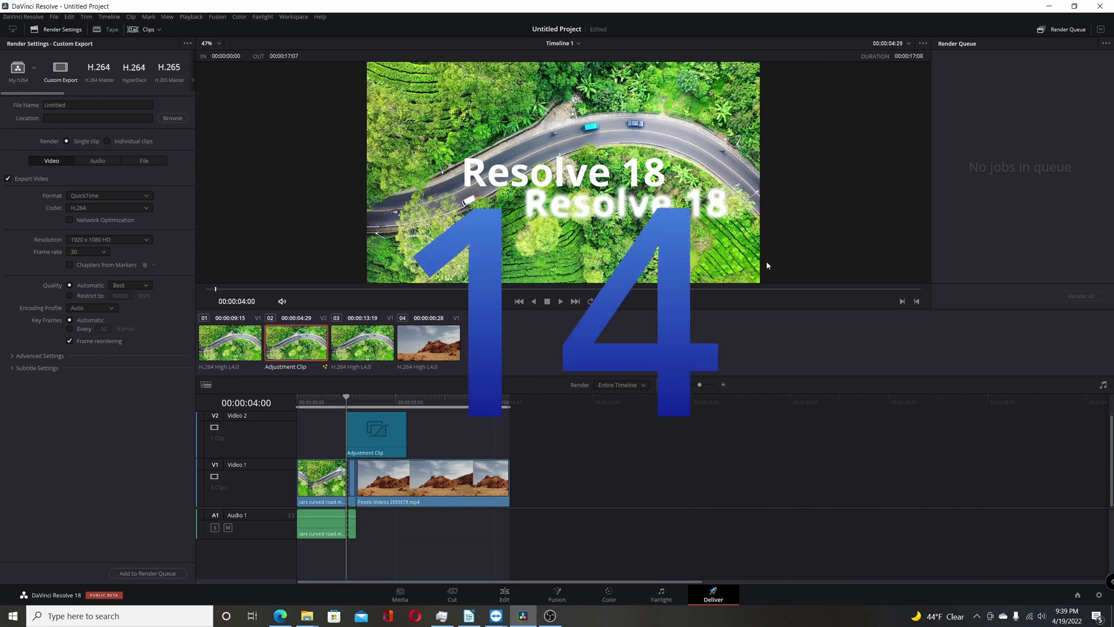
Set the render to Individual clips with Render timeline effects enabled
left_click(107, 142)
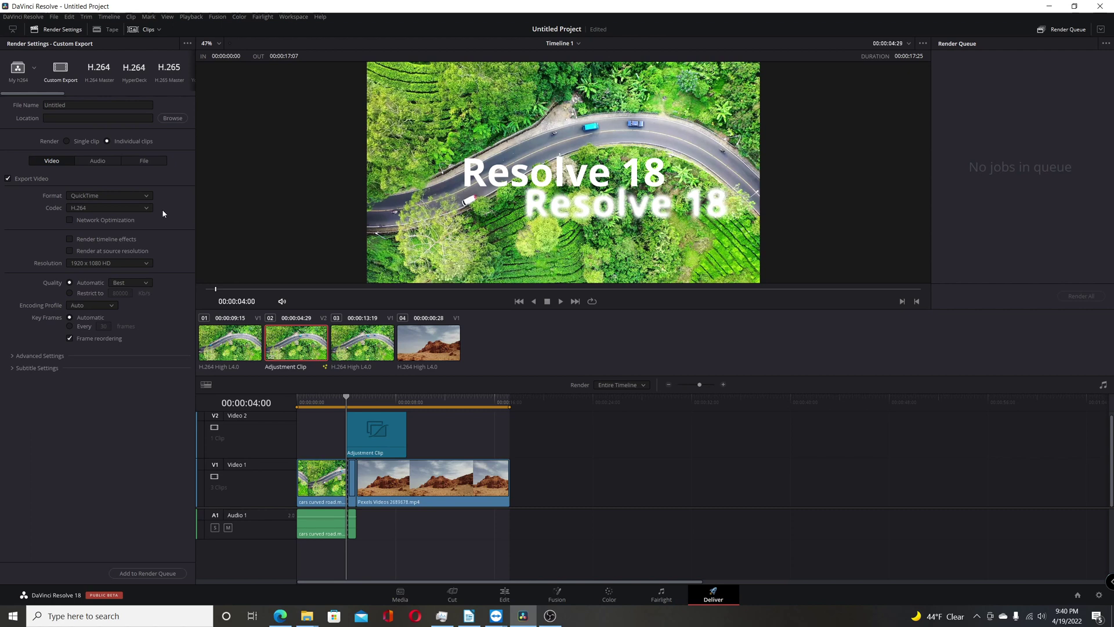
left_click(70, 239)
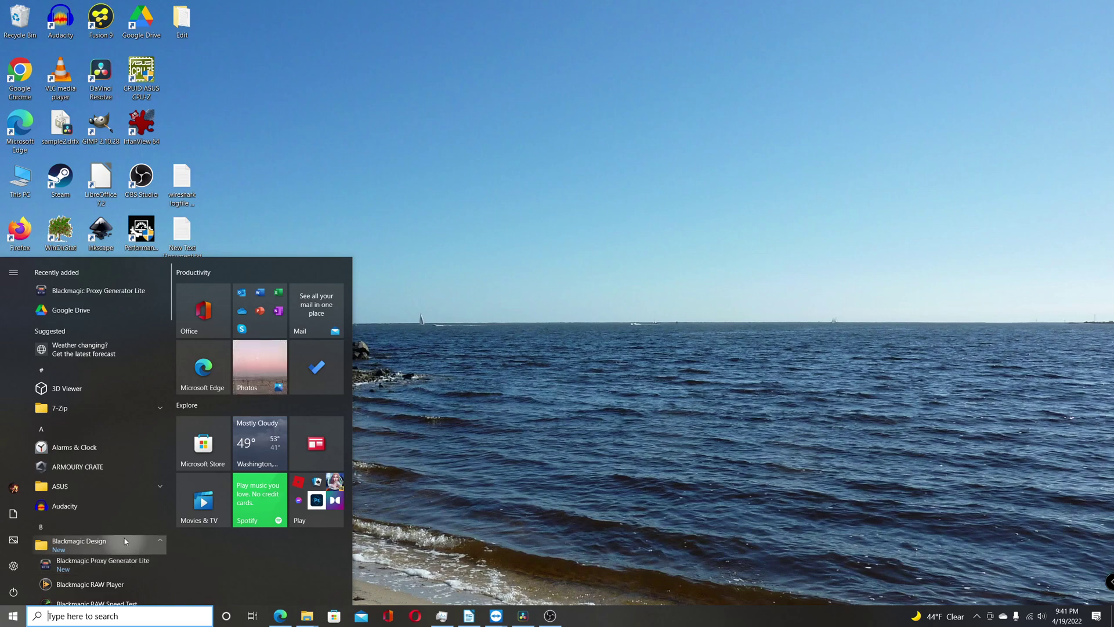
Launch Blackmagic Proxy Generator Lite and cancel adding a watch folder
left_click(123, 568)
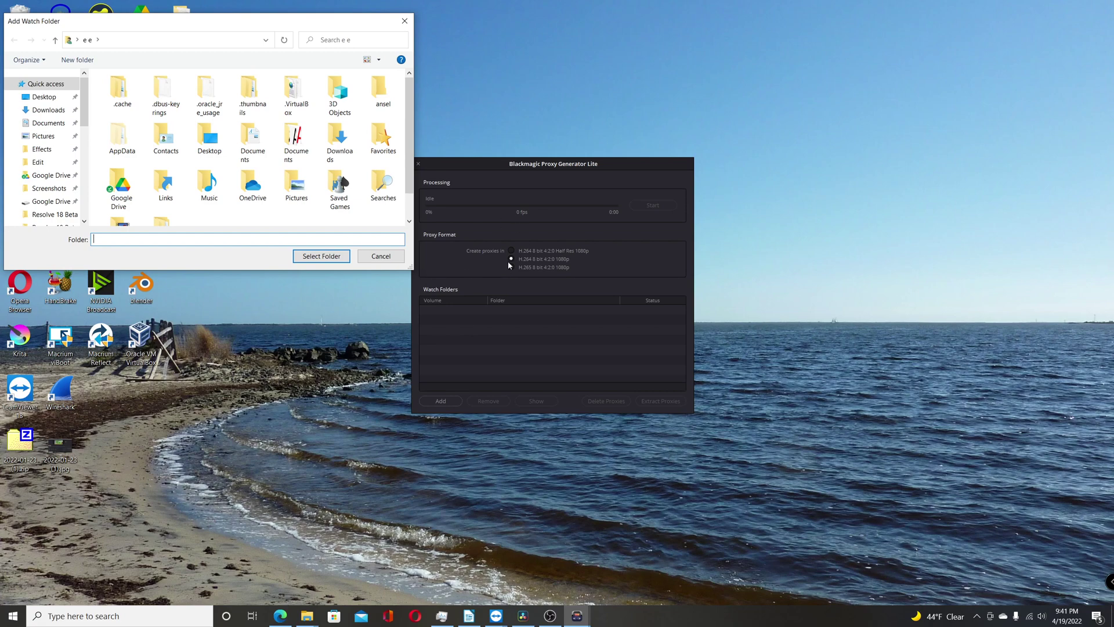
left_click(400, 259)
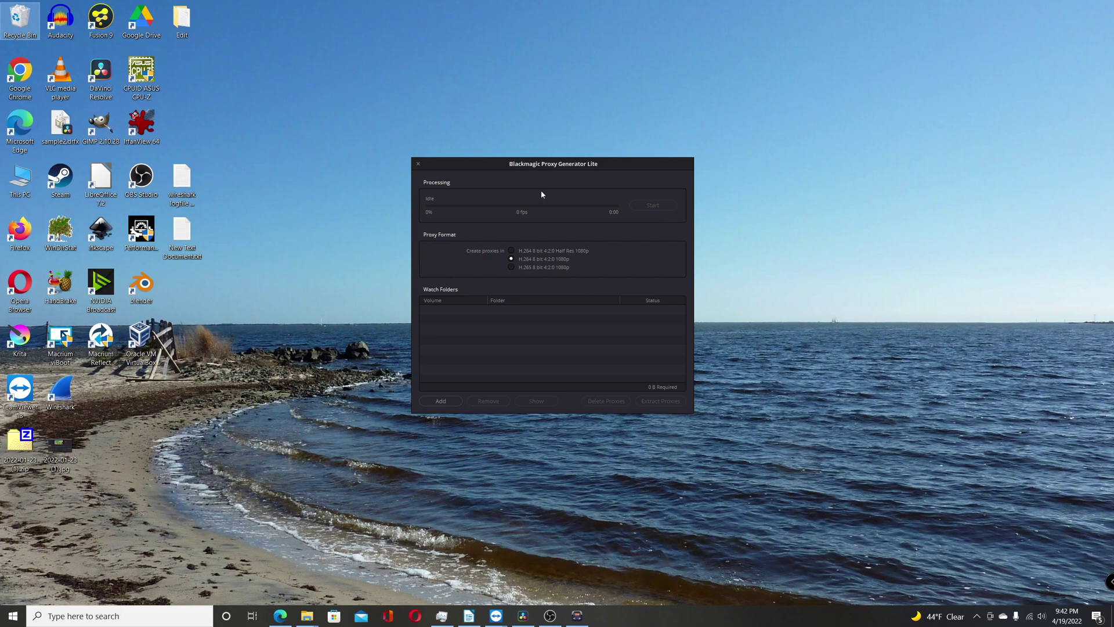
Close Blackmagic Proxy Generator Lite
left_click(418, 164)
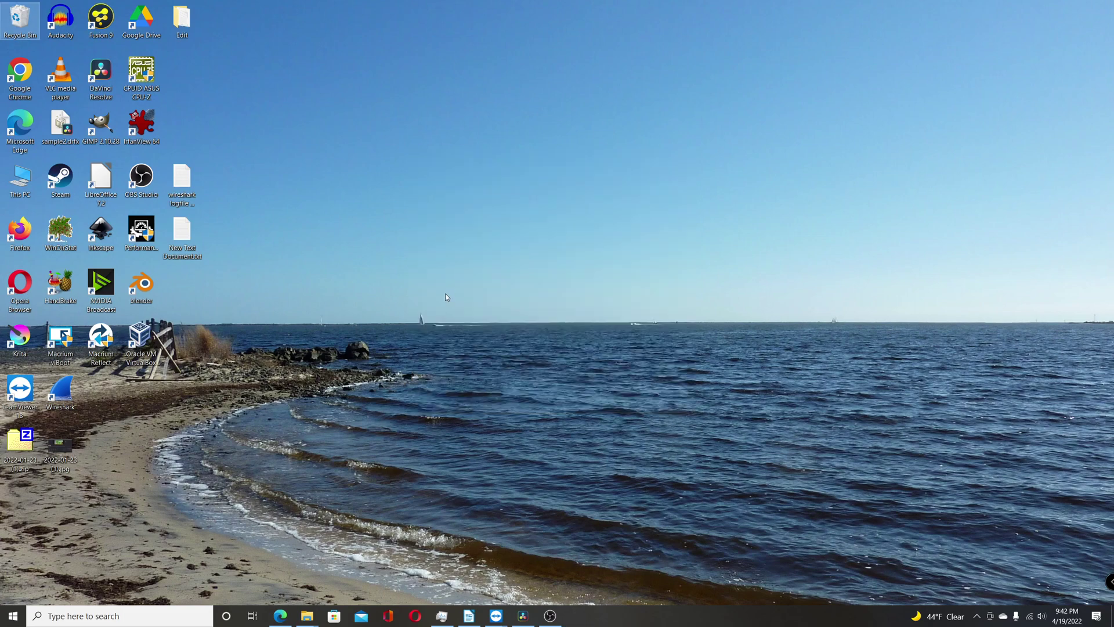